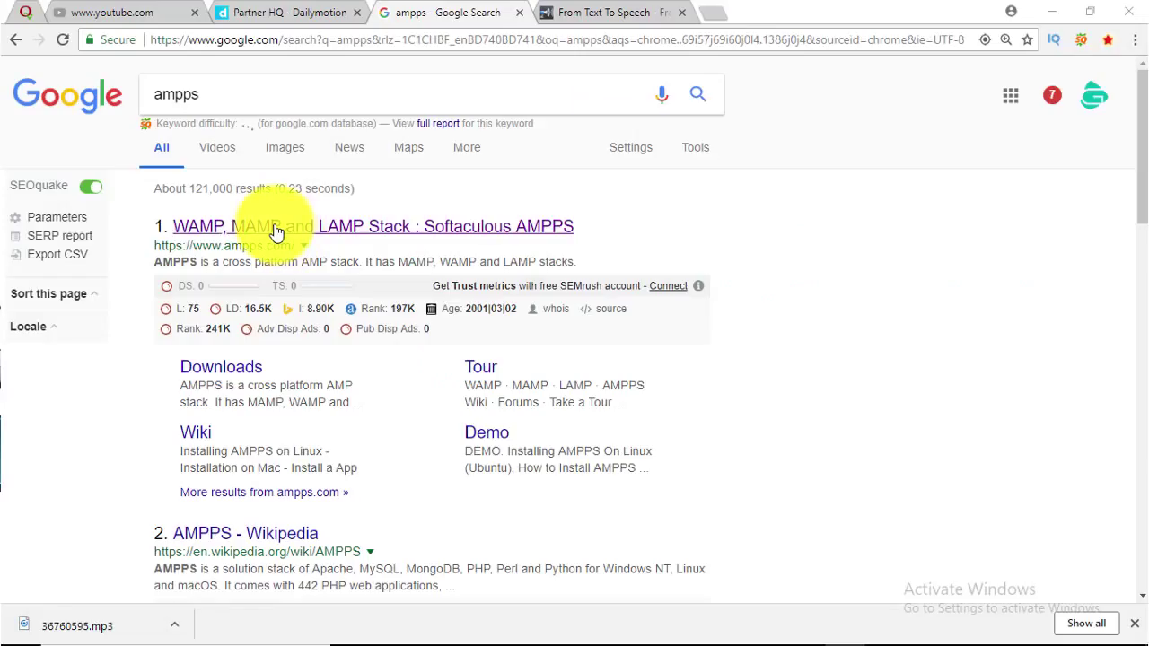
Step: Open the 'WAMP, MAMP and LAMP Stack : Softaculous AMPPS' result to reach ampps.com
left_click(277, 229)
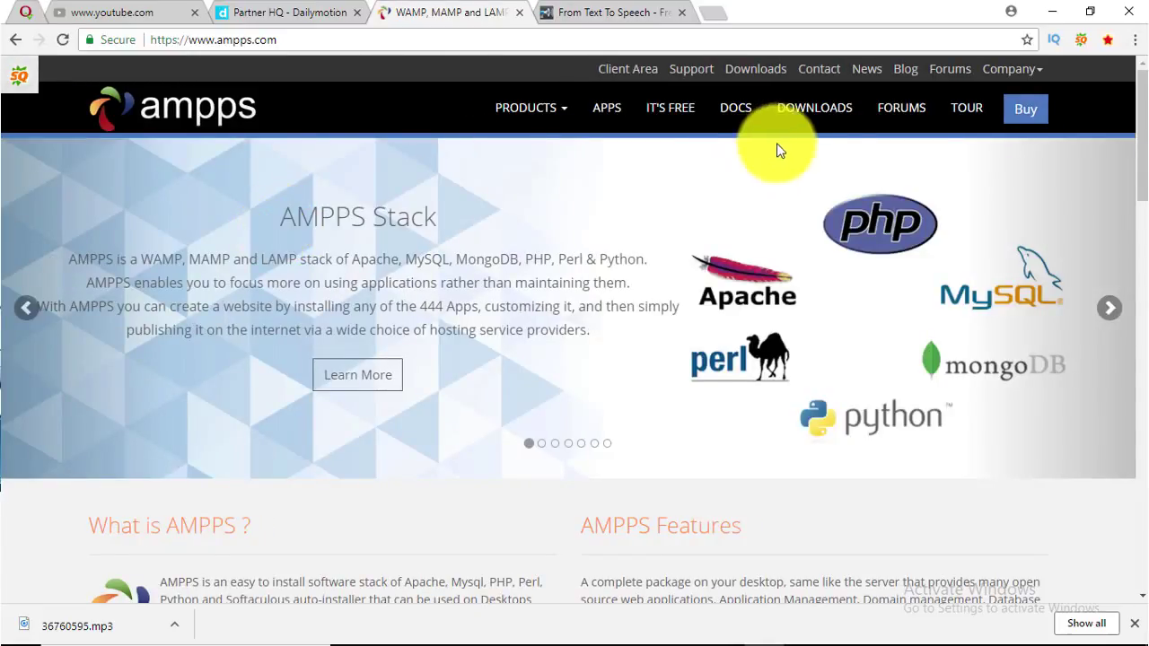
Step: Download the Ampps 3.8 Windows installer from the downloads page and run it
left_click(816, 115)
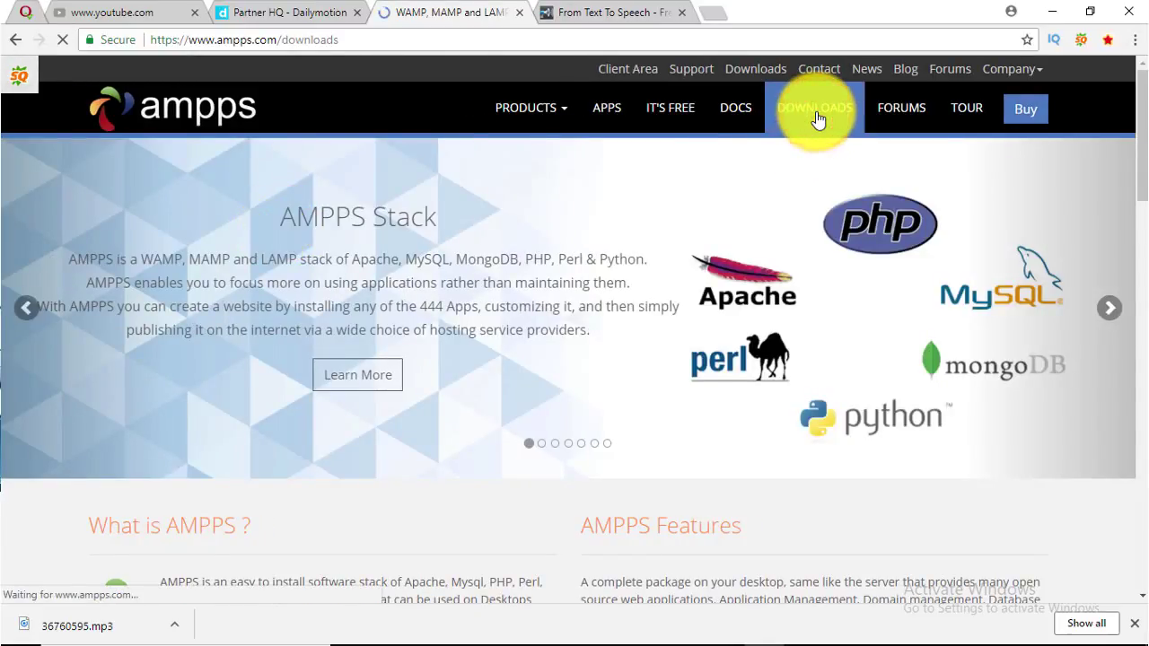
scroll(281, 333, "down", 7)
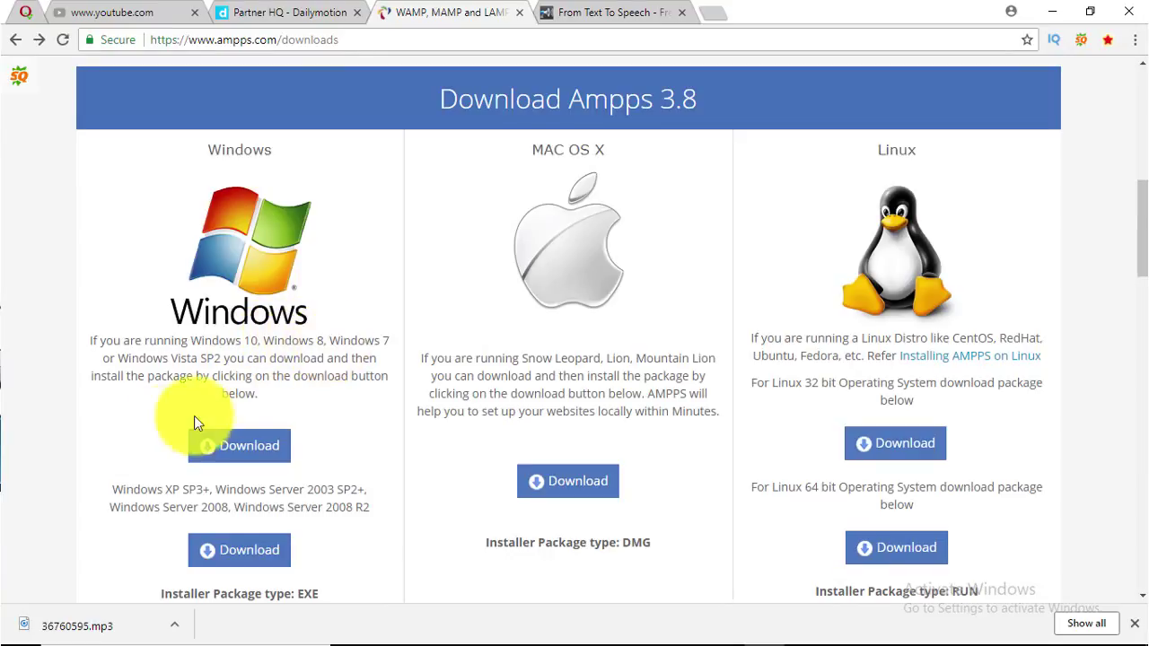
left_click(220, 449)
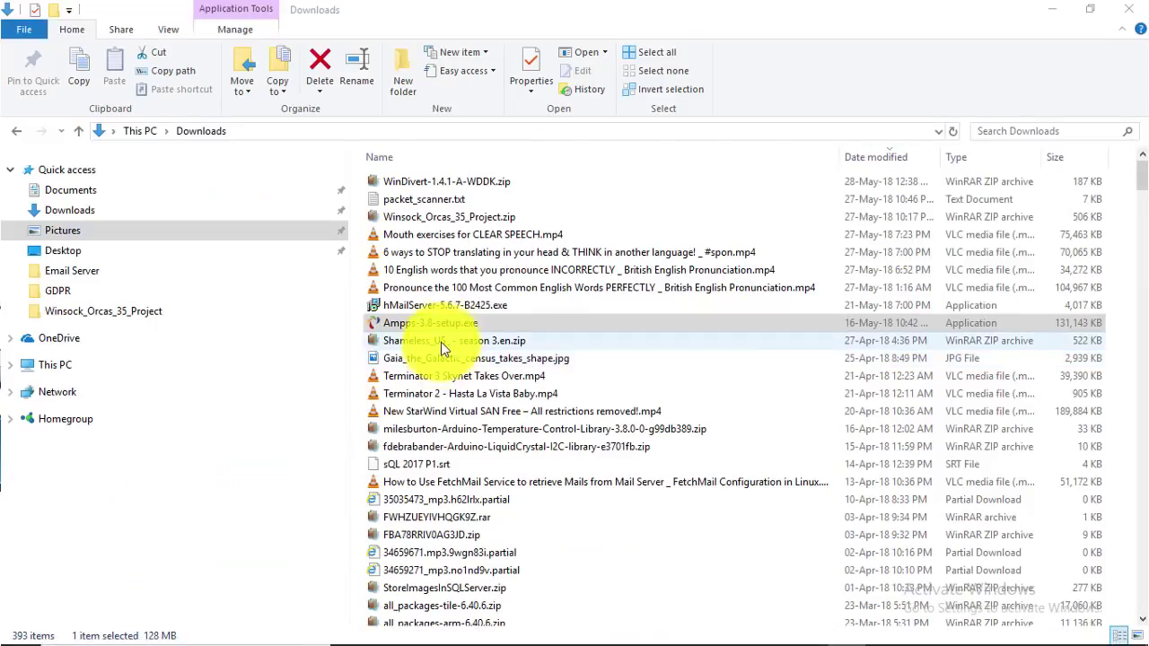
double_click(449, 325)
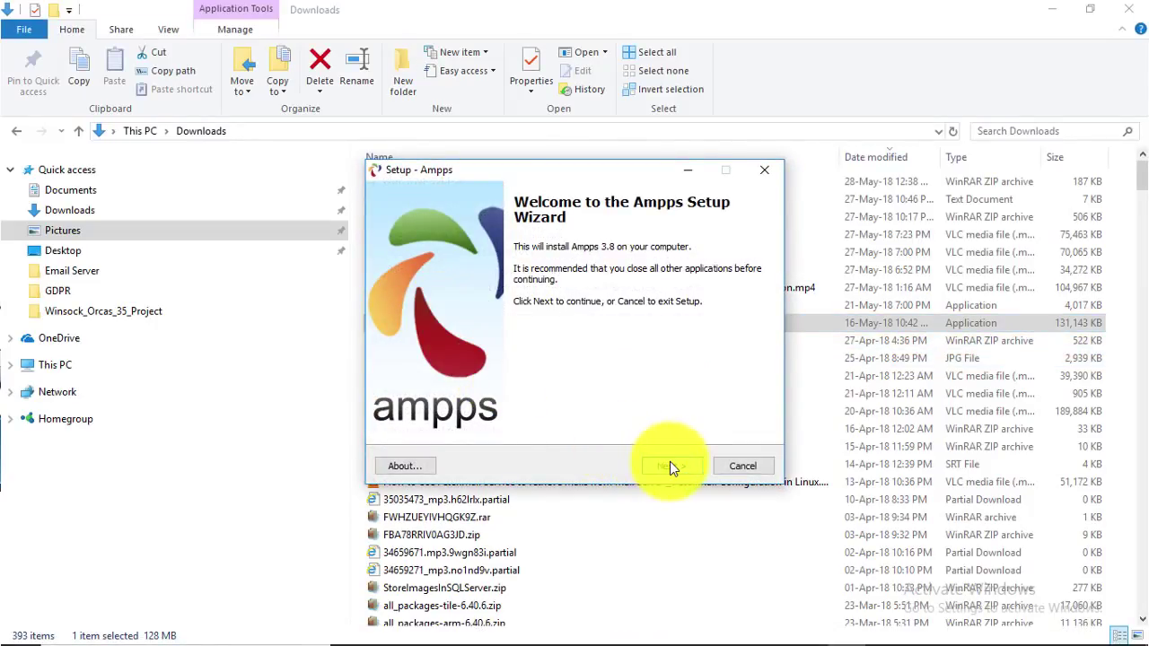
Step: Accept the Ampps licence agreement and continue past the information page
left_click(671, 466)
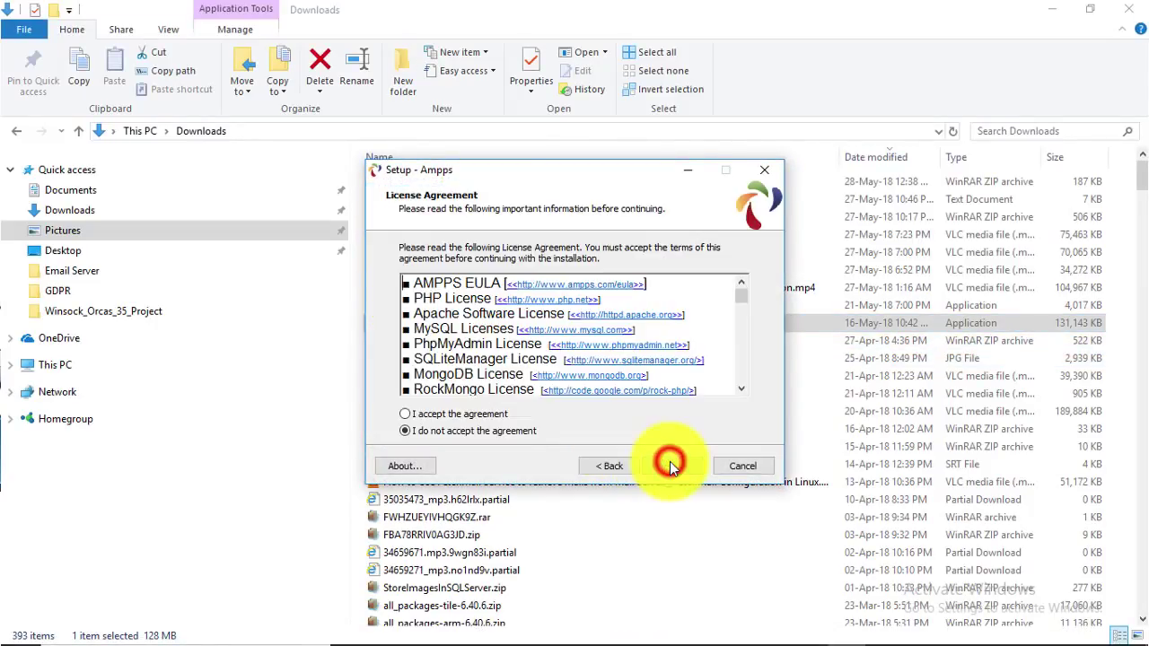
left_click(416, 420)
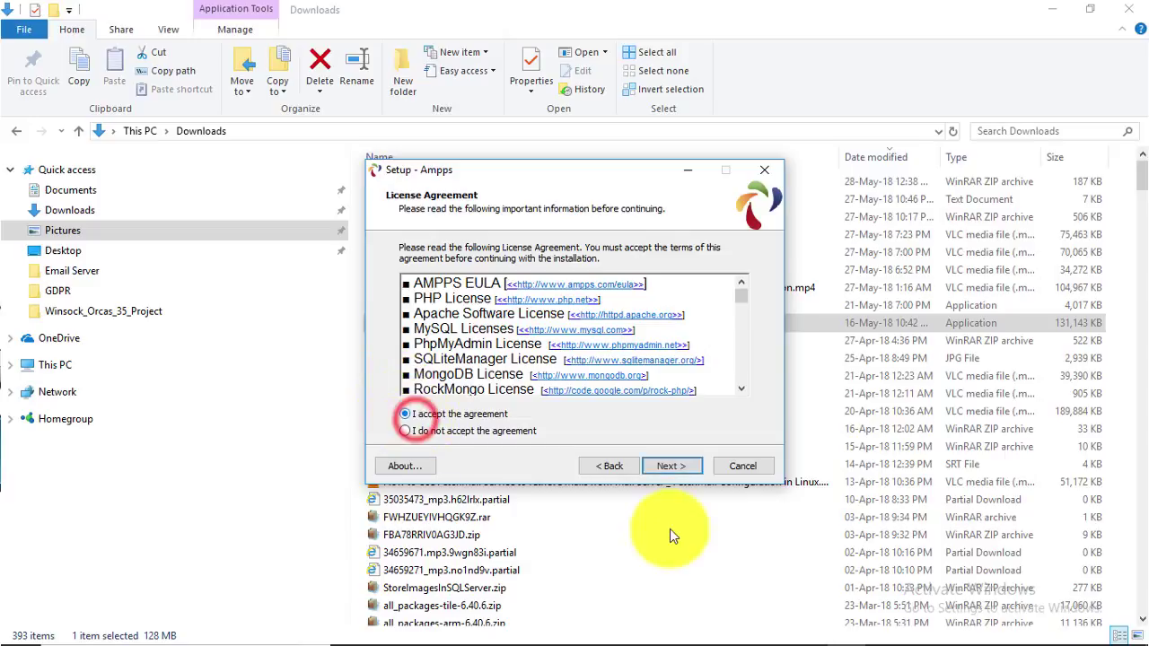
left_click(670, 466)
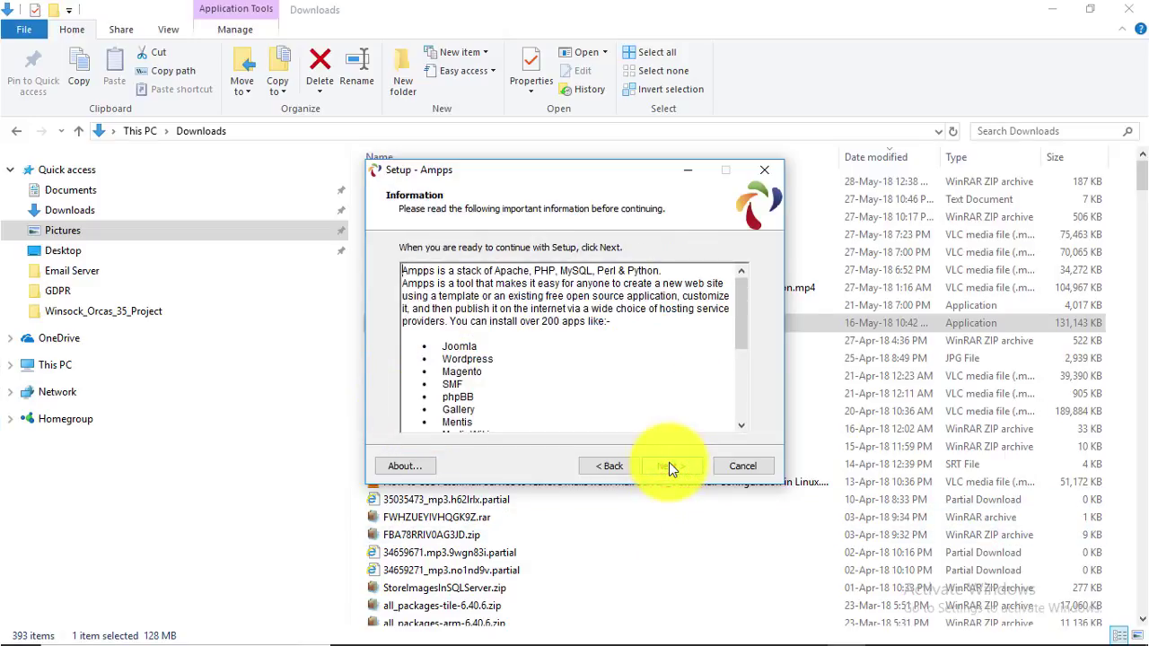
left_click(669, 466)
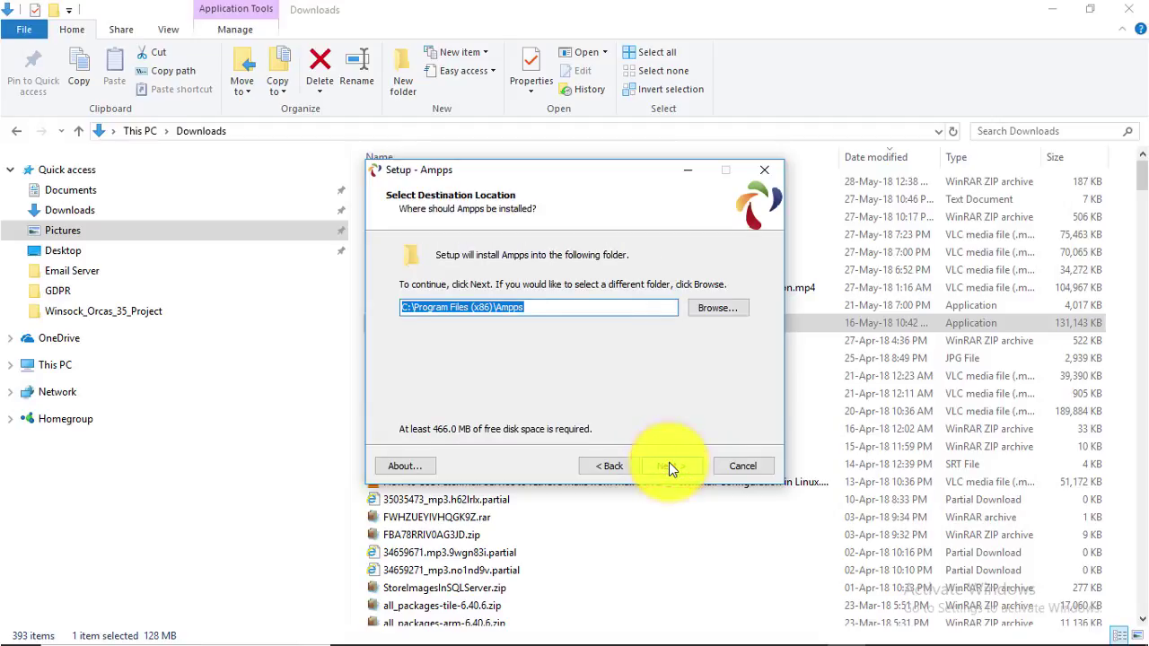
Step: Keep the default install folder, start menu folder and all three shortcut icons, then install
left_click(668, 464)
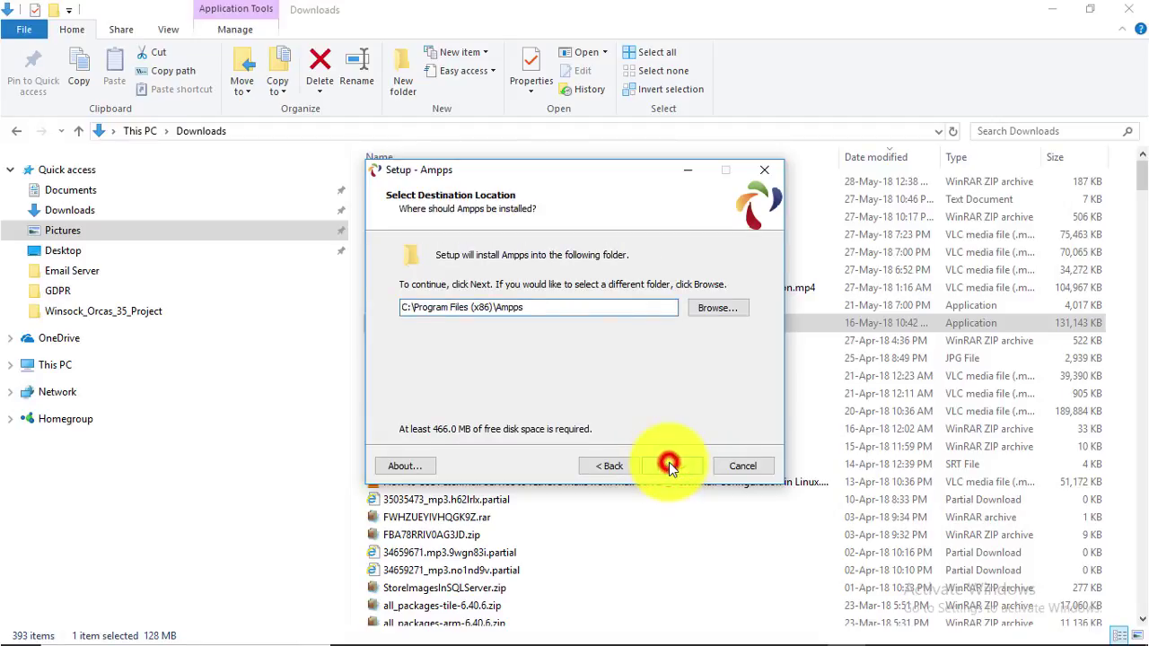
left_click(668, 464)
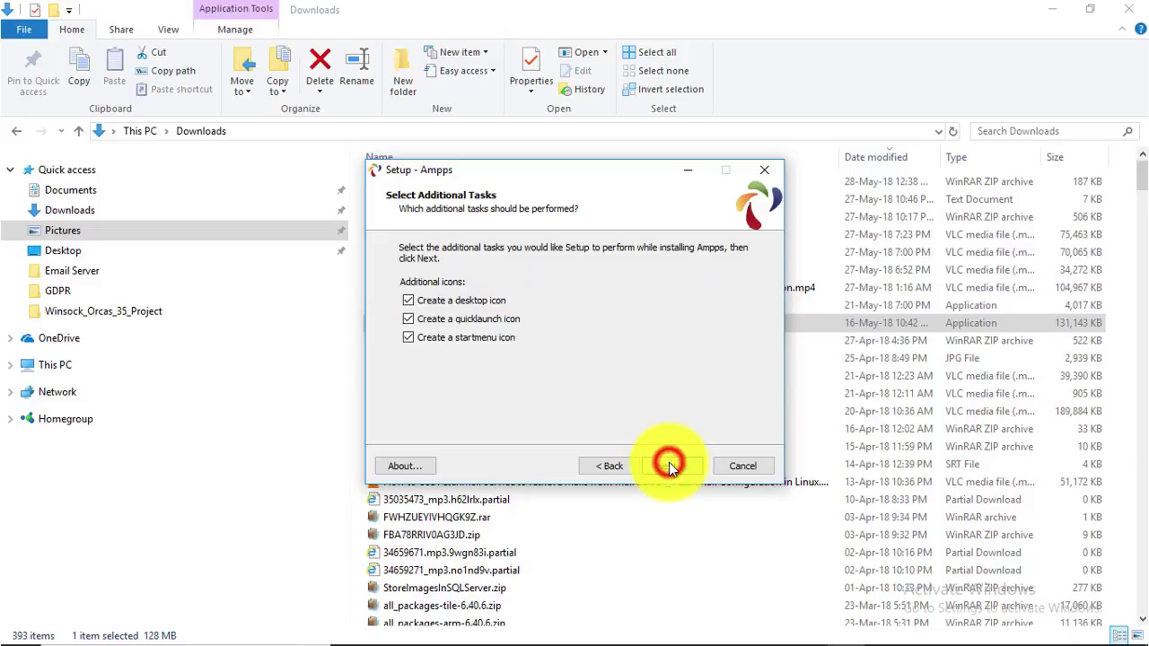
left_click(669, 464)
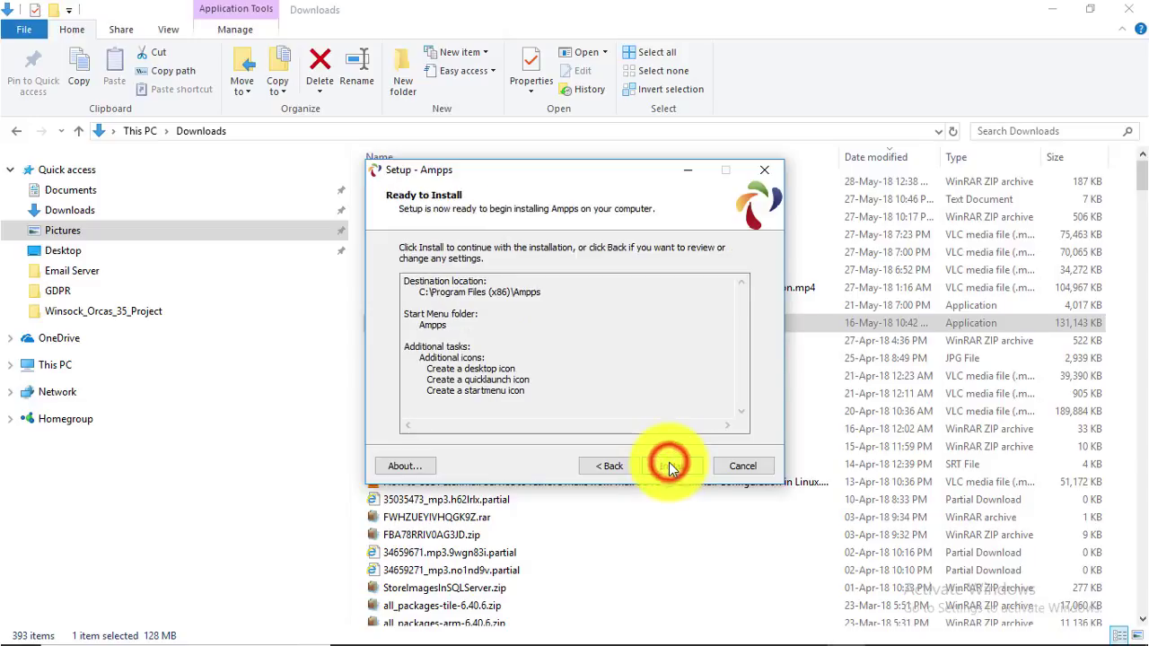
left_click(668, 466)
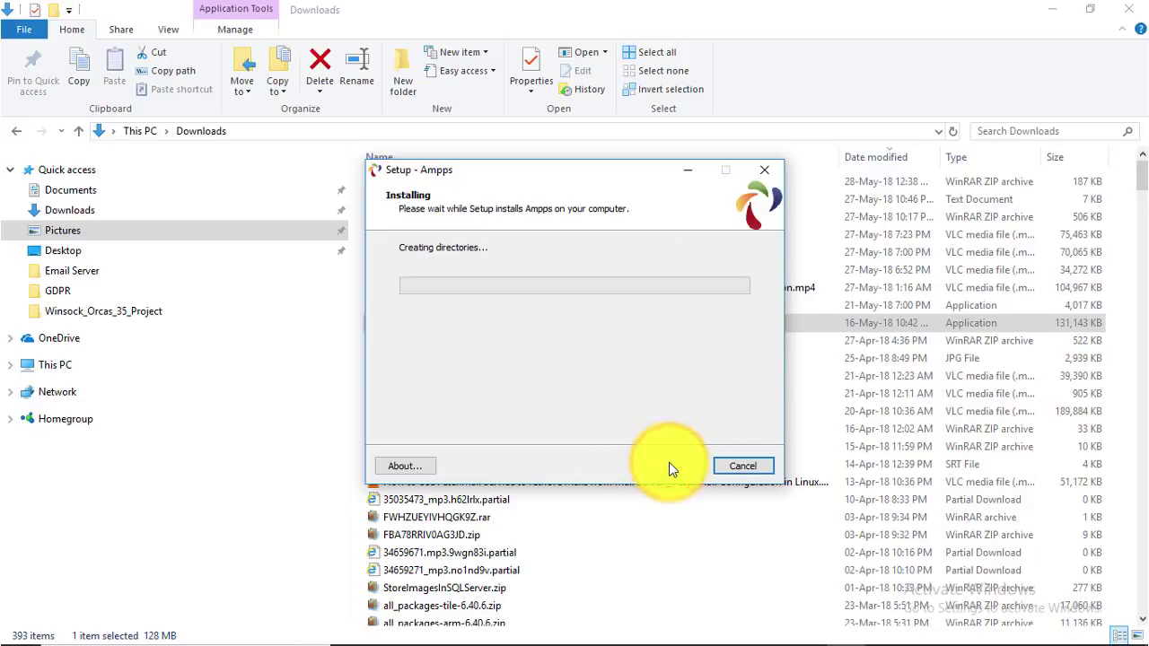
left_click(808, 639)
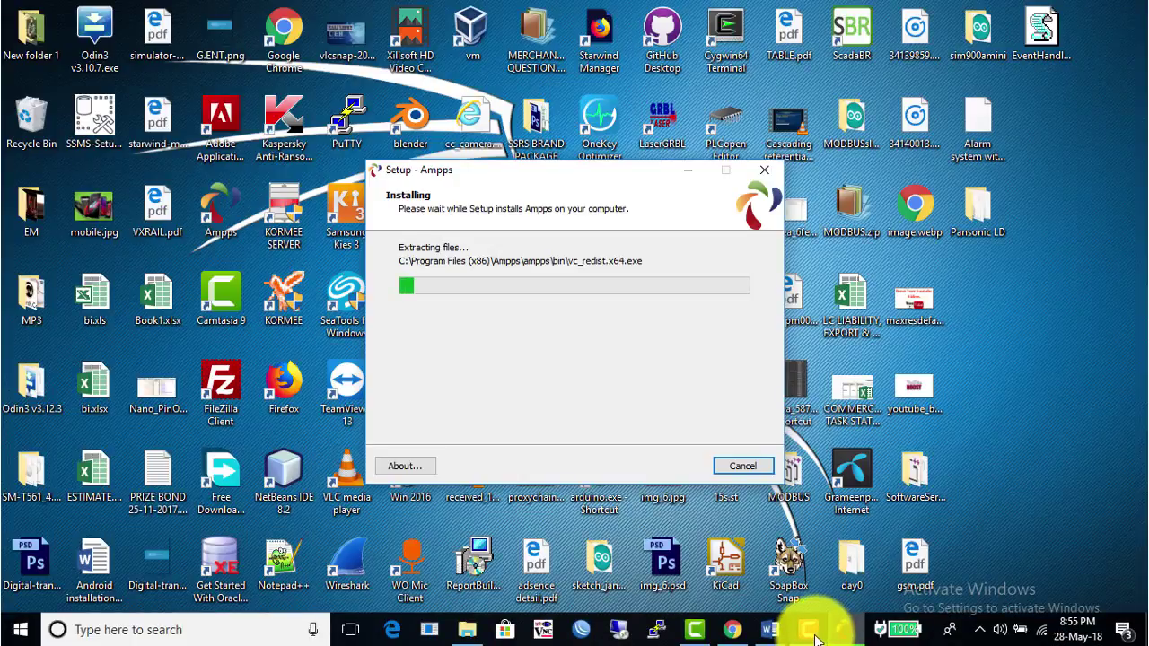
left_click(733, 629)
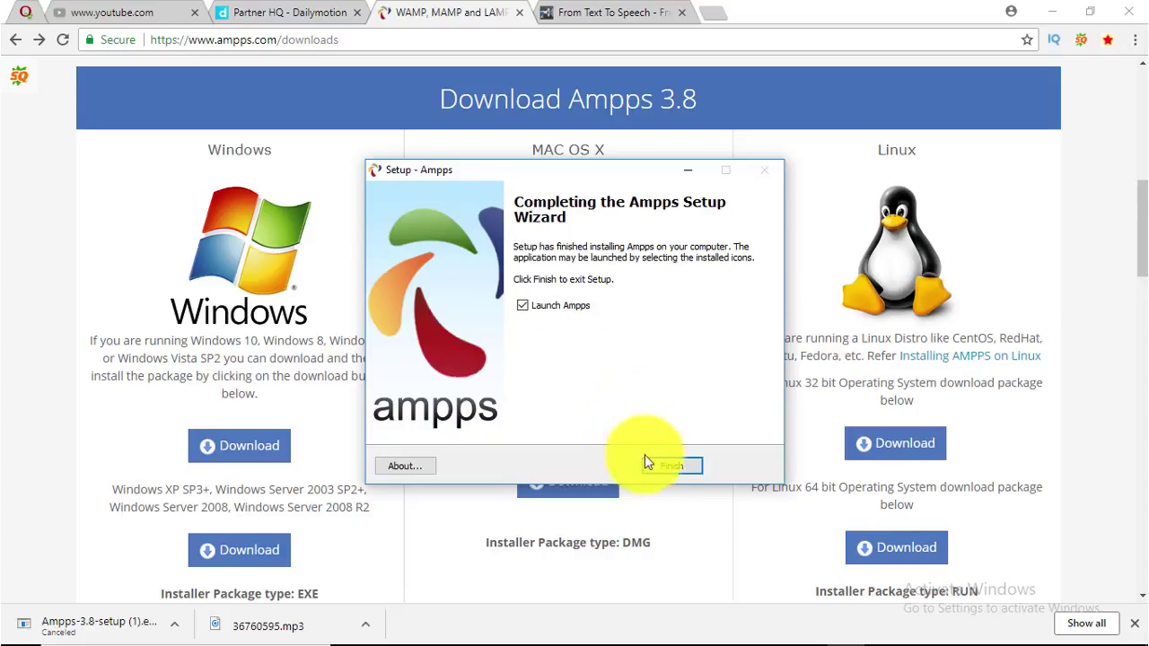
Step: Finish Ampps setup and install the required Visual C++ 2017 Redistributable (x86)
left_click(664, 469)
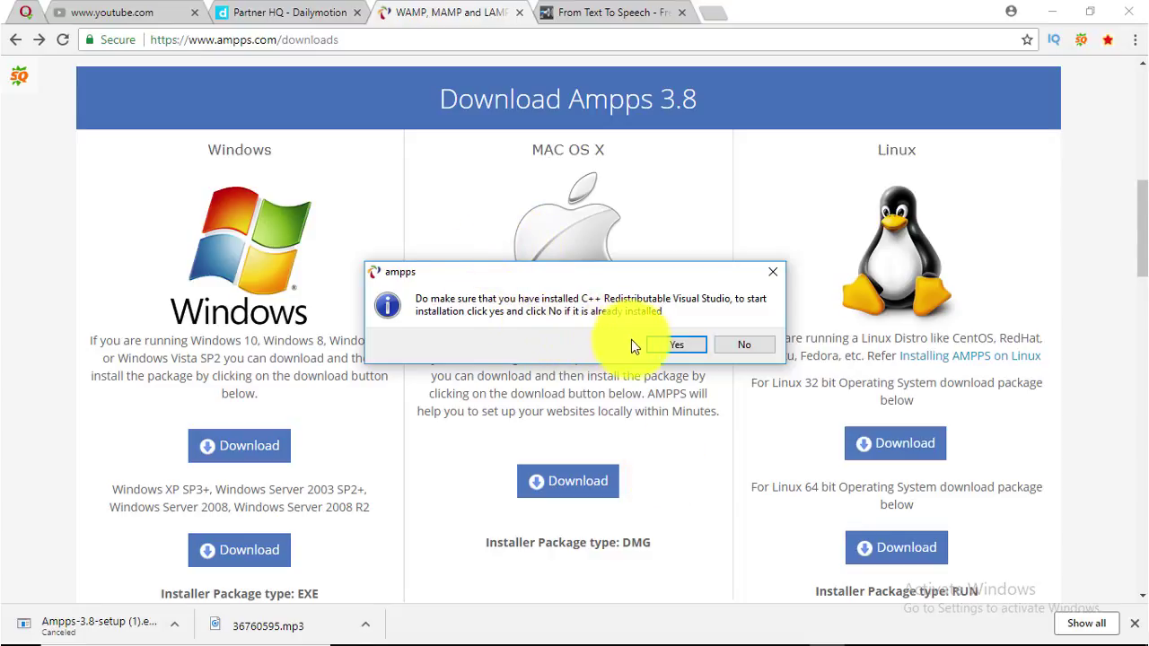
left_click(675, 347)
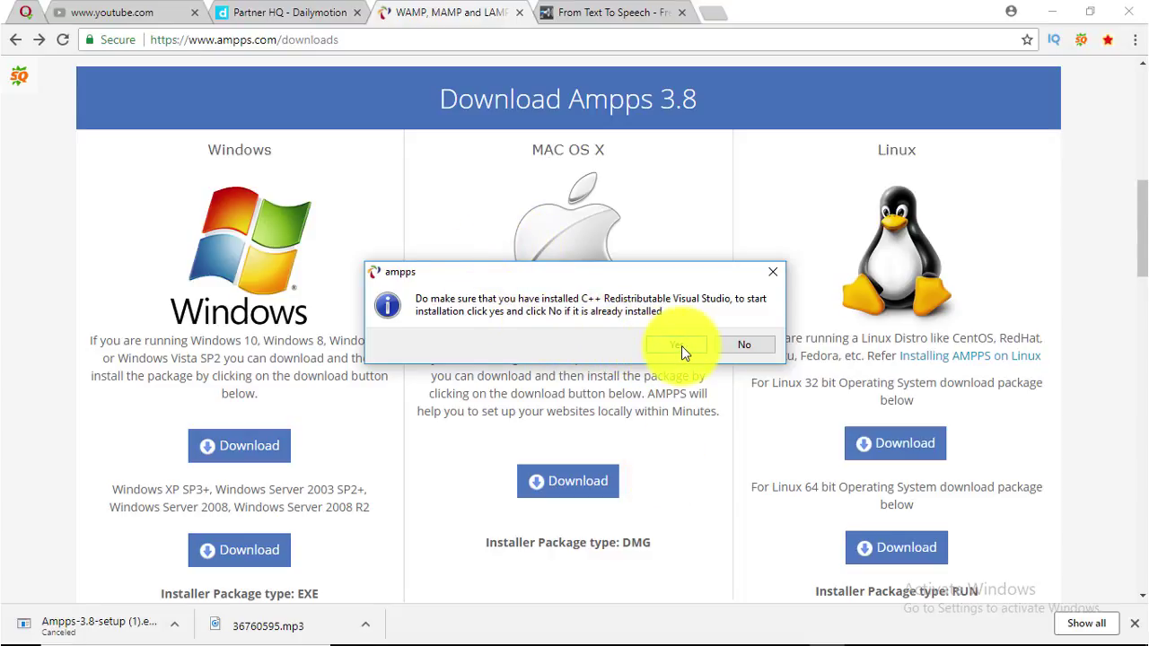
left_click(681, 345)
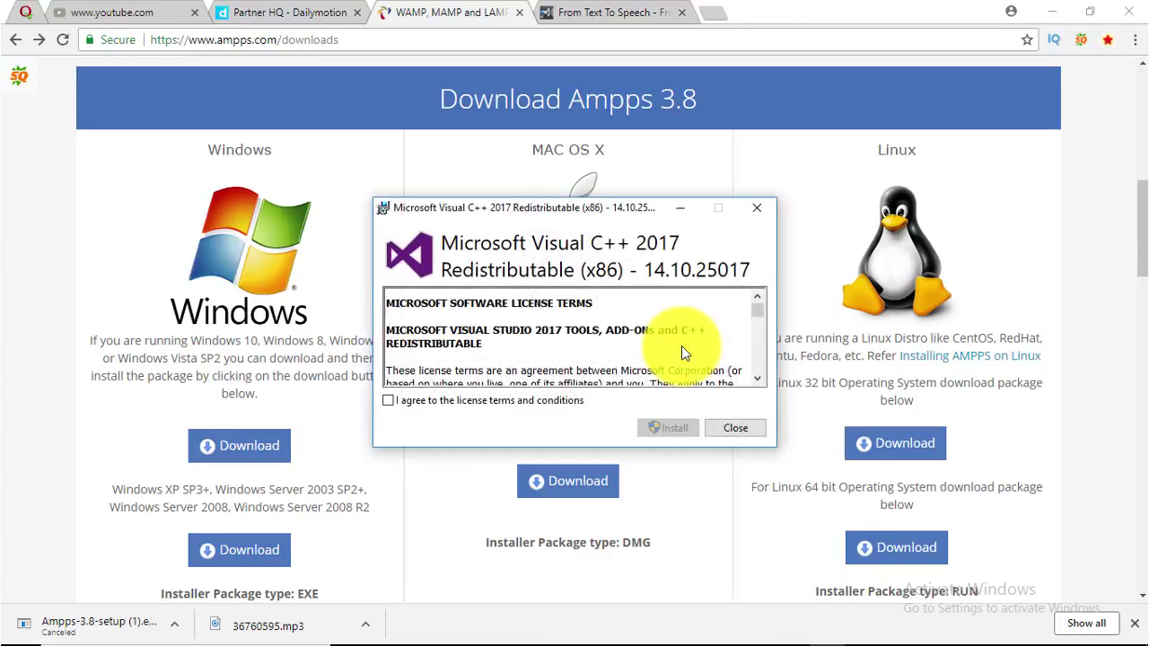
left_click(389, 403)
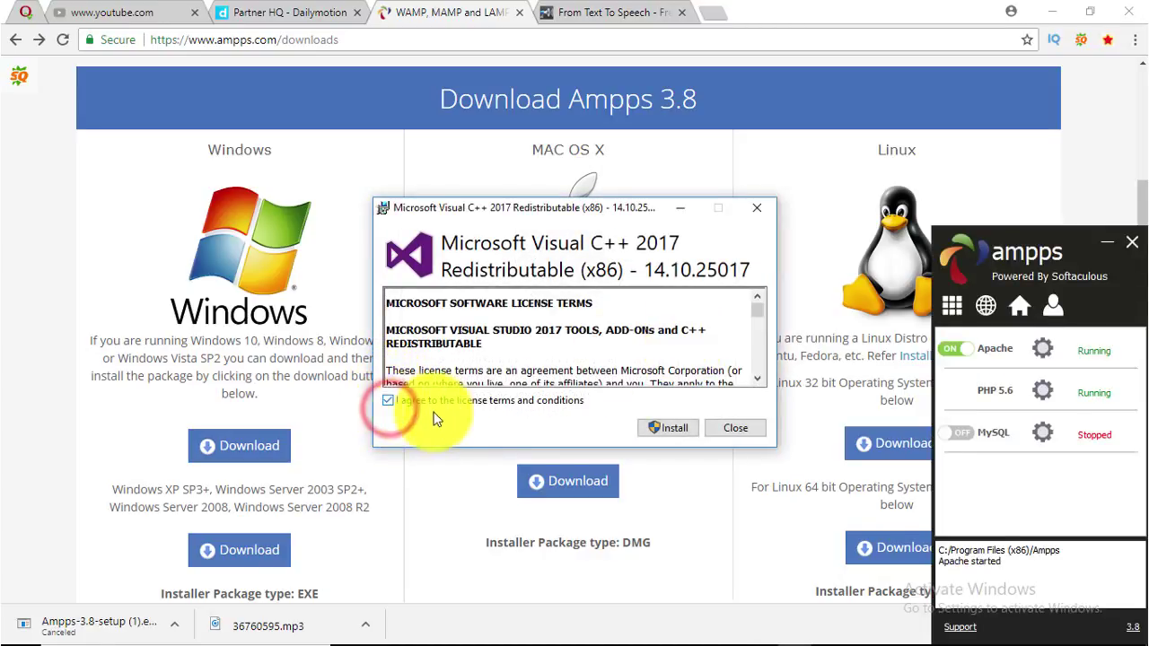
left_click(672, 428)
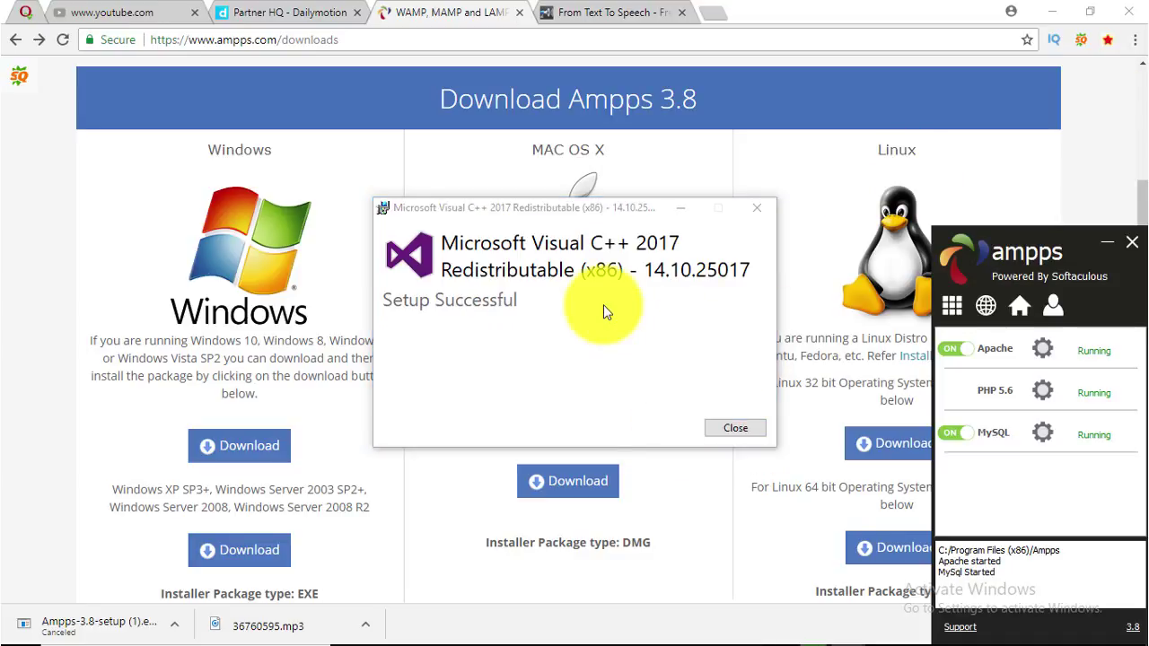
left_click(718, 429)
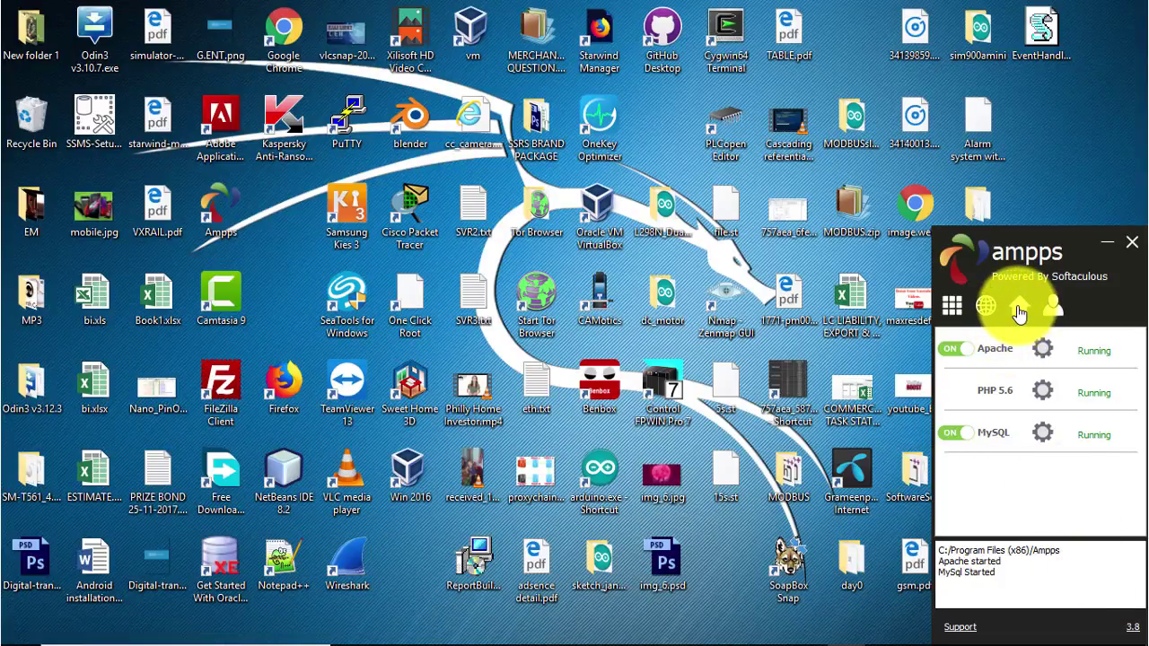
Step: From the local AMPPS dashboard, go to Mails > Roundcube and start its Install Now form
left_click(1019, 309)
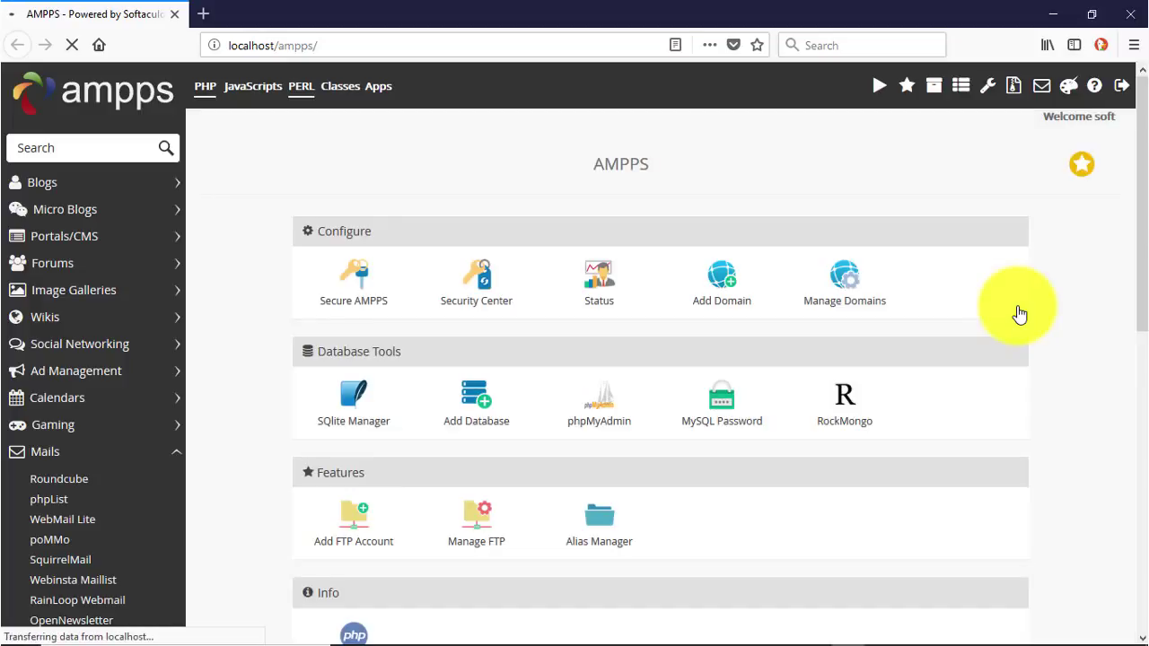
left_click(50, 481)
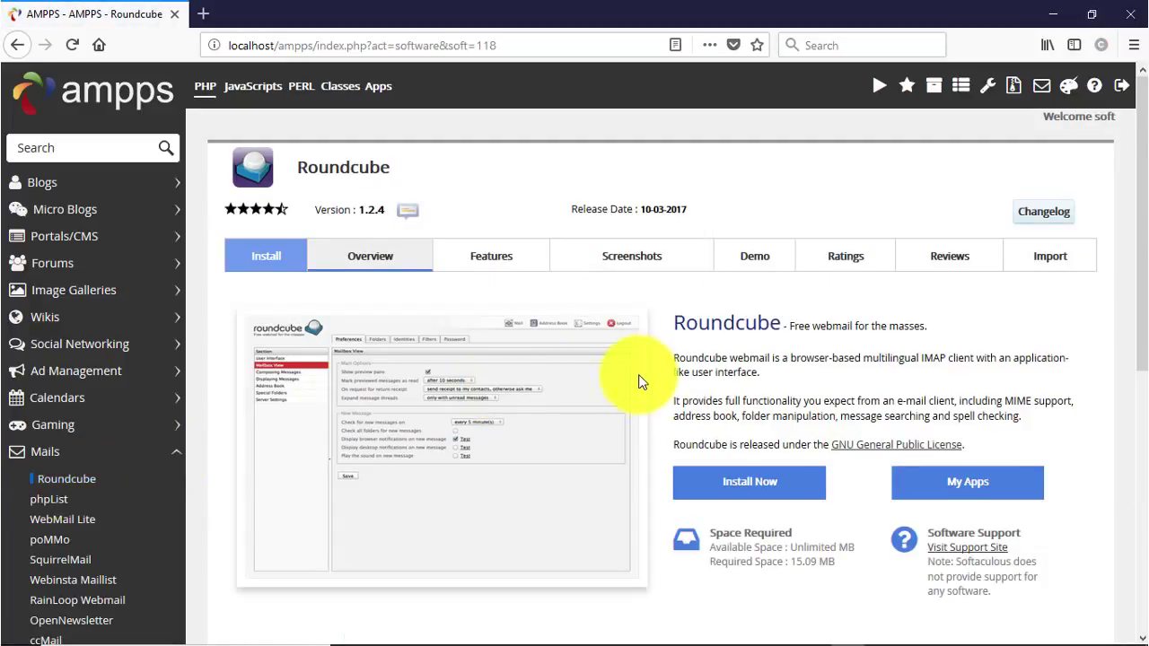
left_click(726, 489)
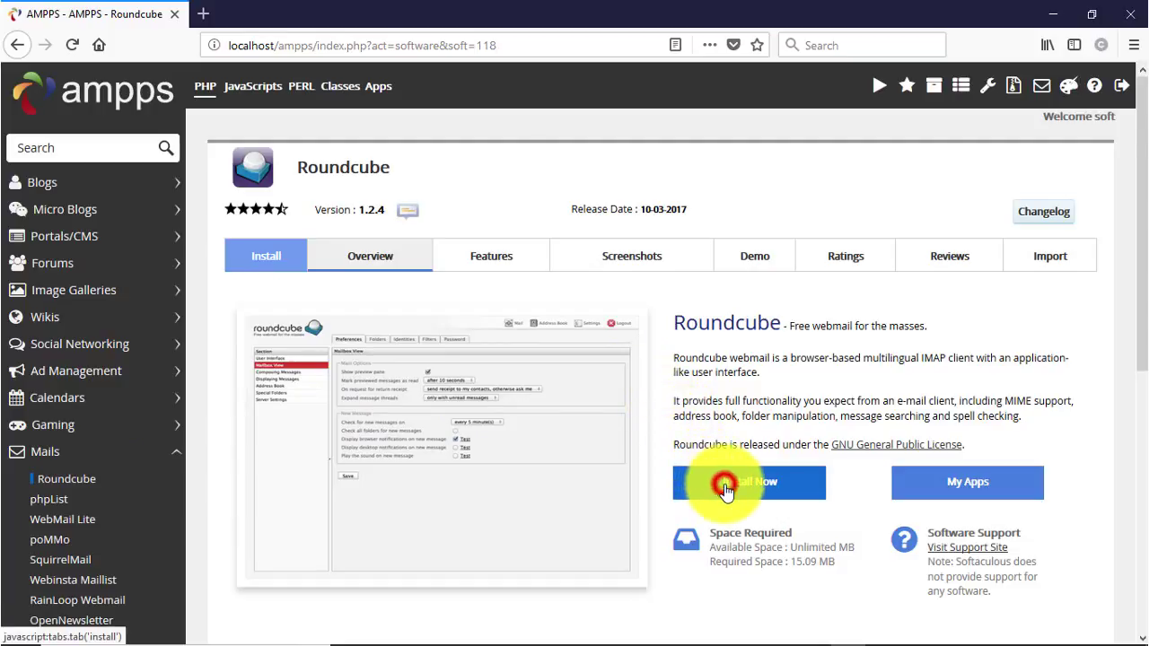
Step: Set the IMAP server address to 127.0.0.1
scroll(547, 441, "down", 5)
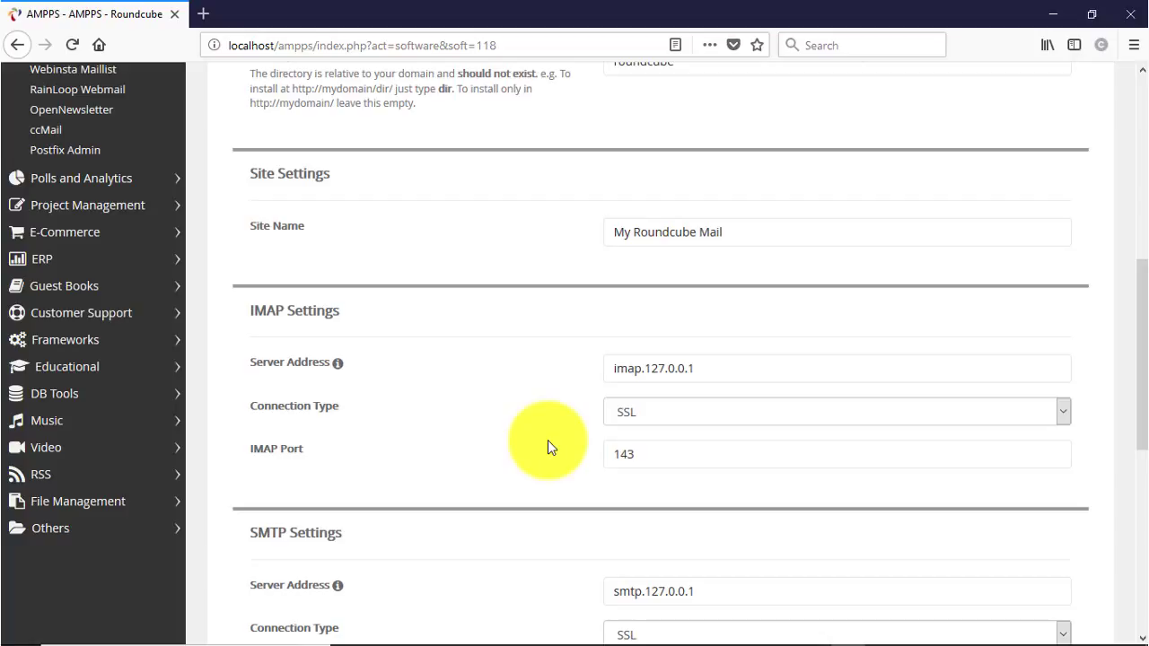
left_click(651, 373)
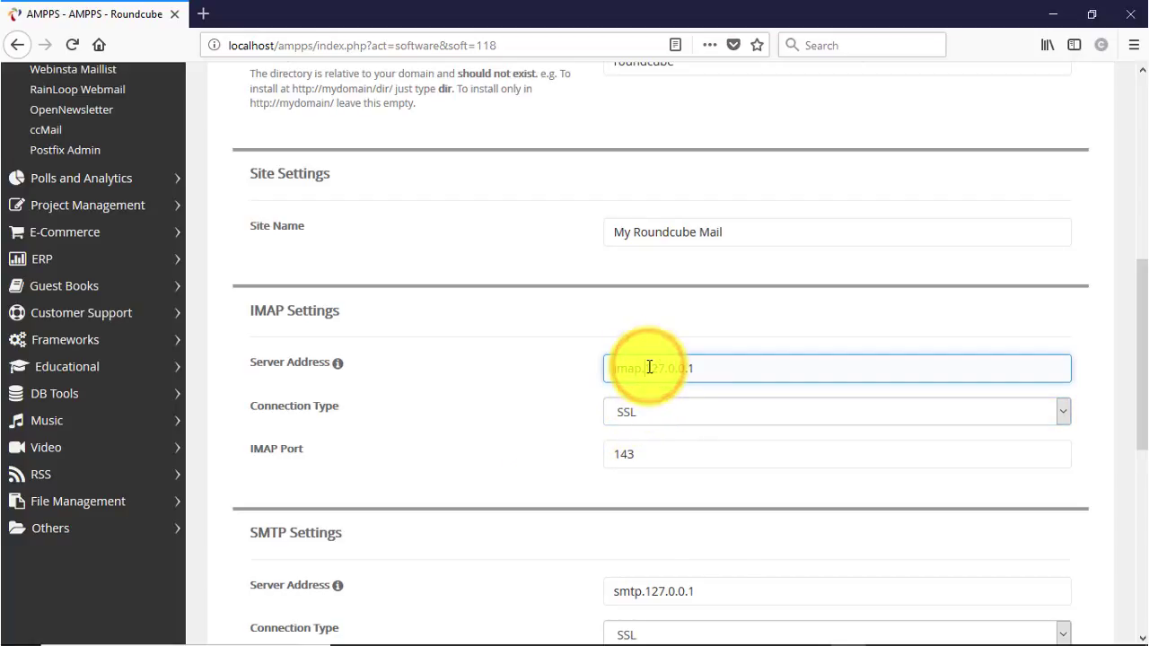
key("Delete")
key("Delete")
key("Delete")
key("Delete")
key("Delete")
left_click(649, 367)
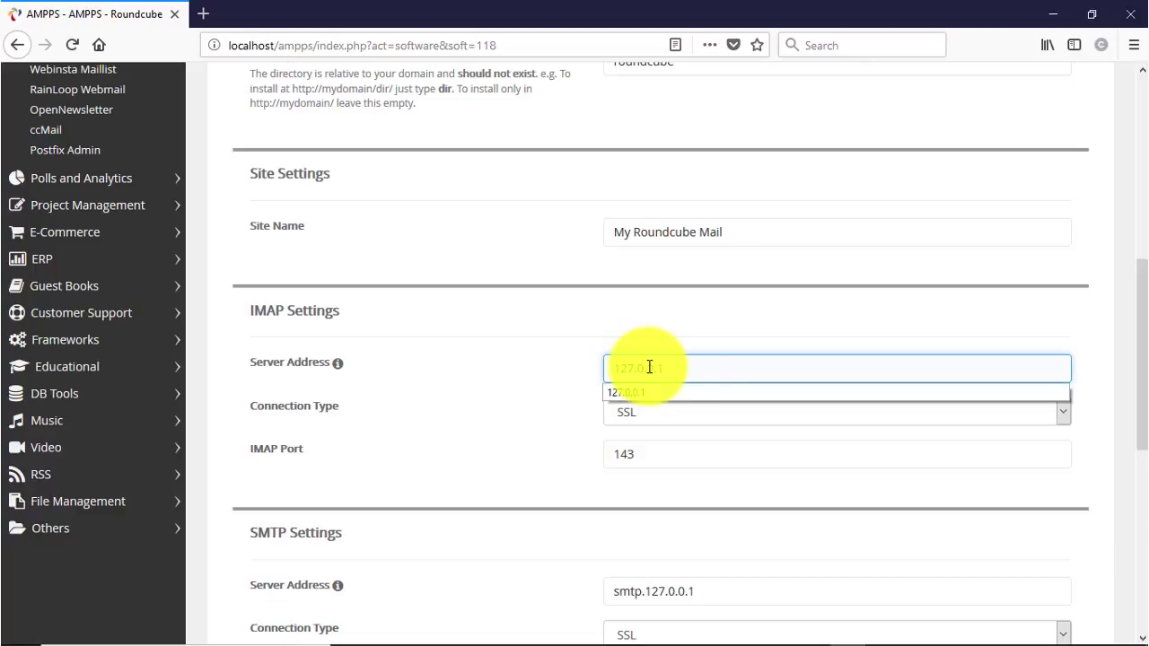
left_click(618, 392)
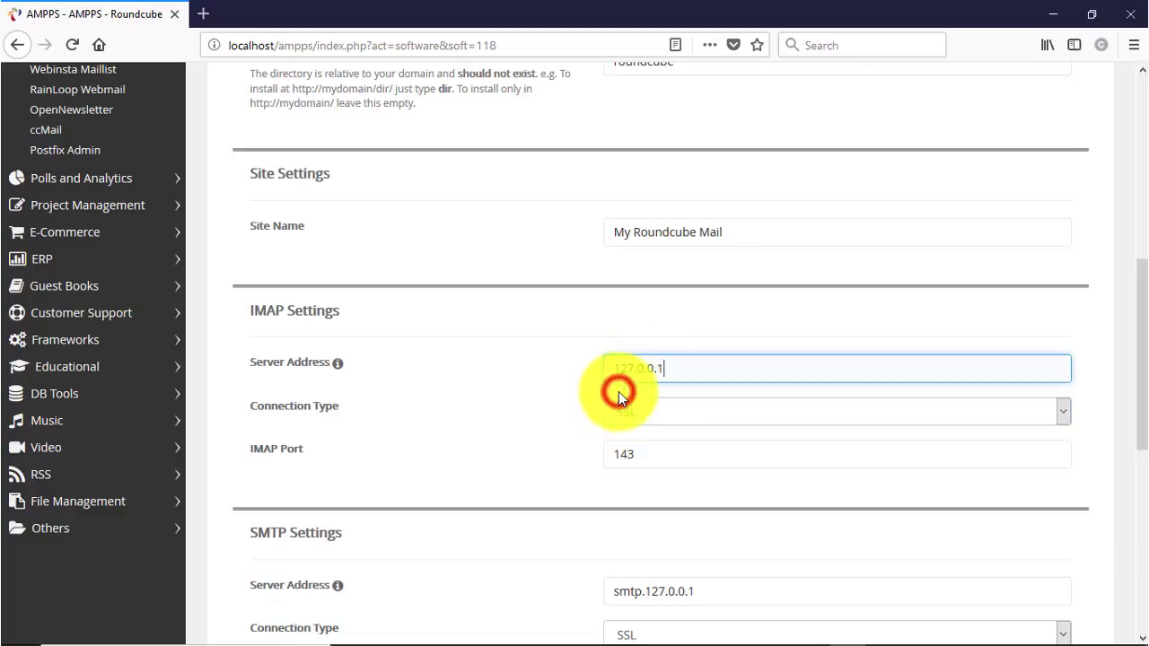
Step: Strip the smtp prefix from the SMTP server address, choose connection type None and port 25
scroll(556, 399, "down", 5)
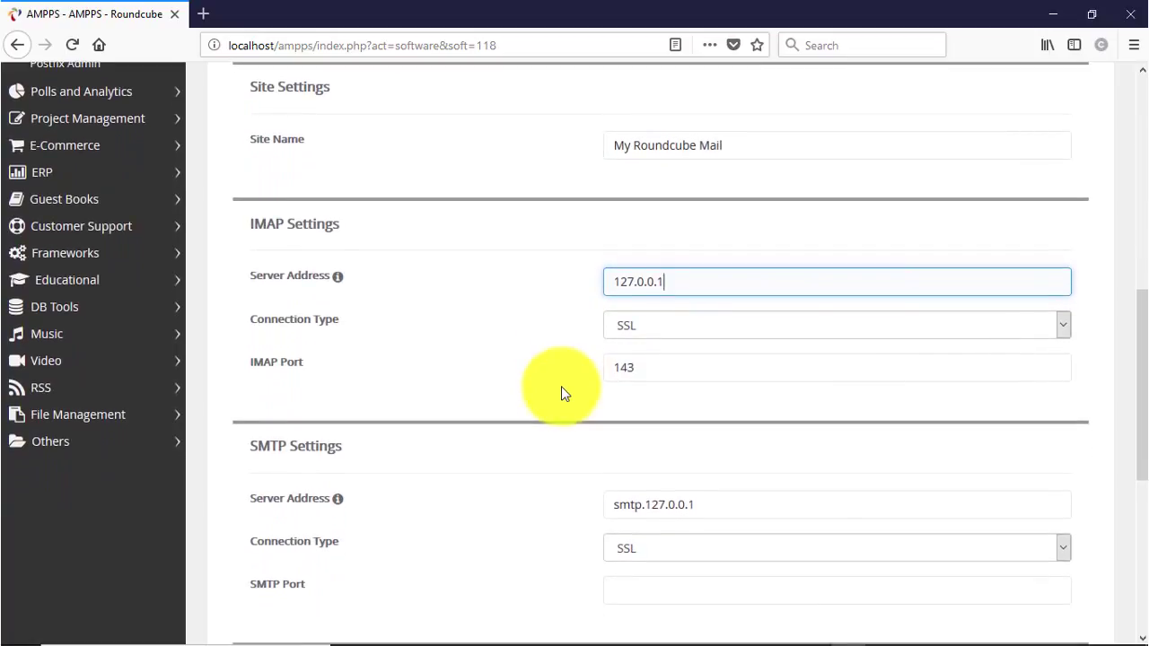
left_click(654, 350)
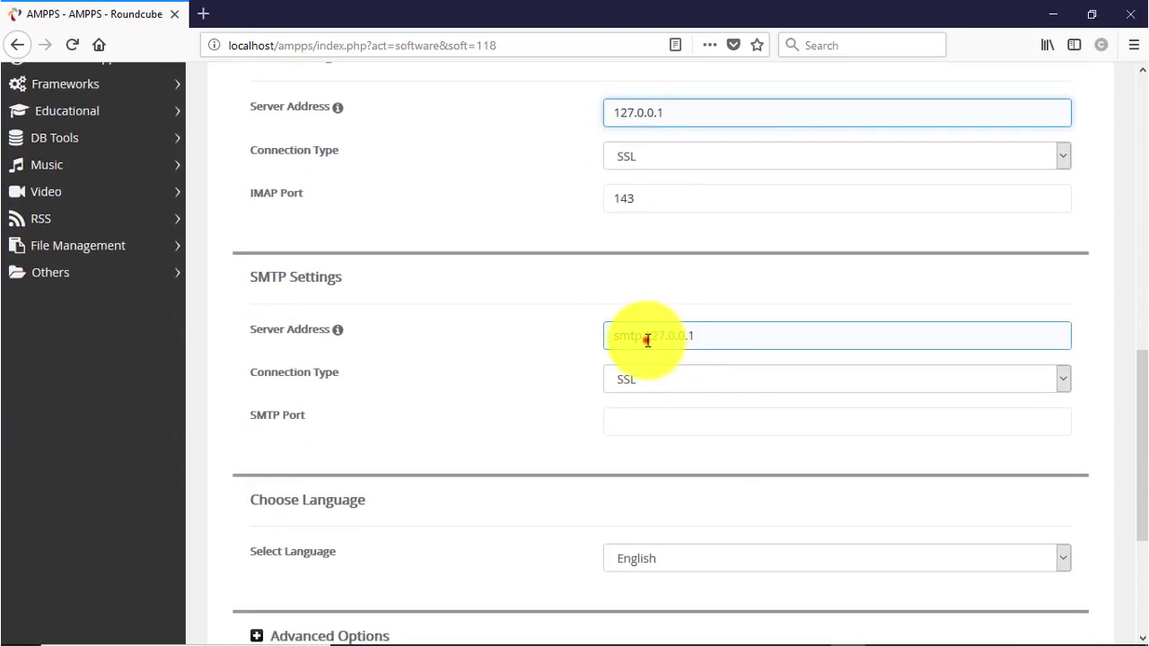
scroll(651, 345, "down", 1)
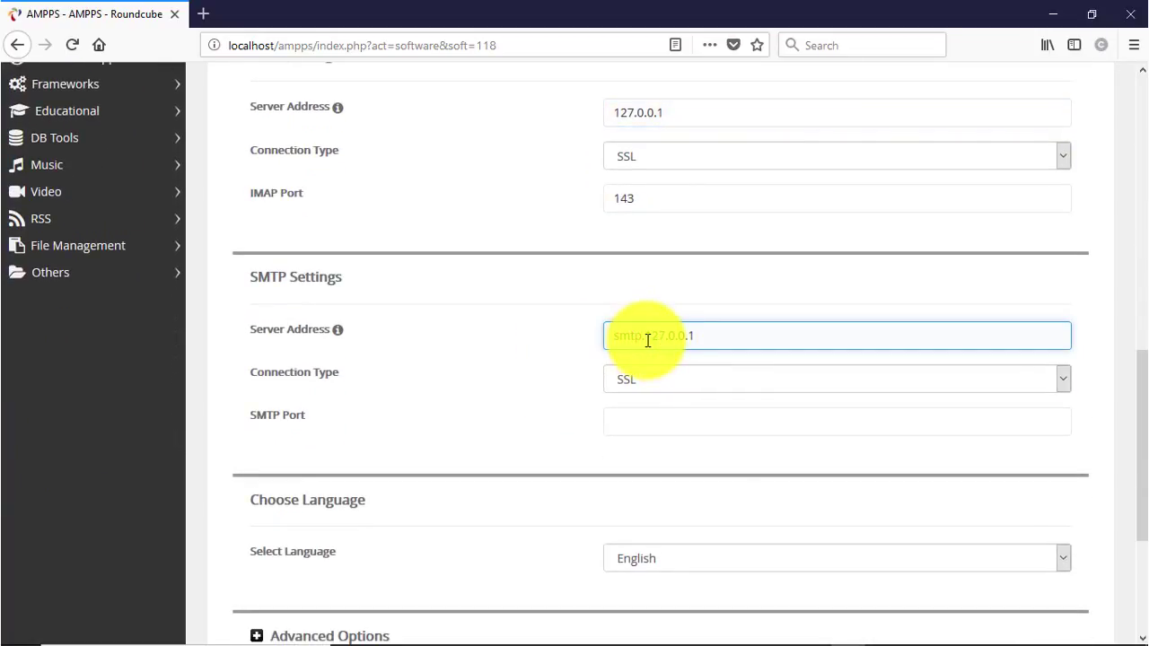
key("BackSpace")
key("BackSpace")
key("BackSpace")
key("BackSpace")
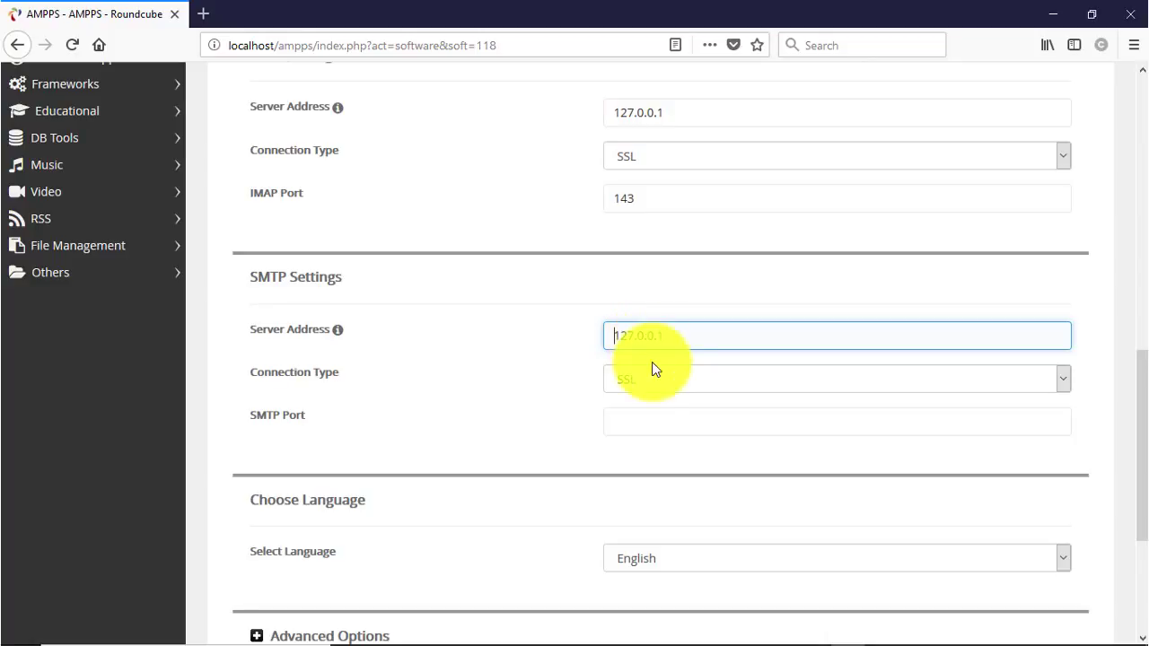
left_click(651, 377)
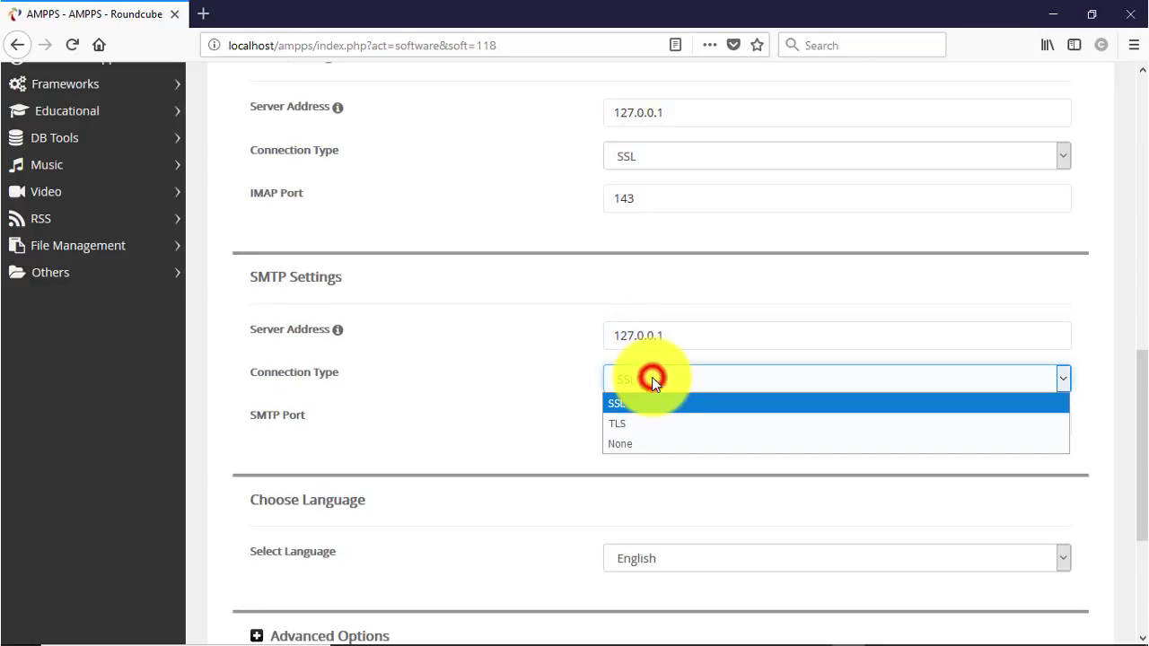
left_click(627, 444)
left_click(643, 427)
left_click(643, 428)
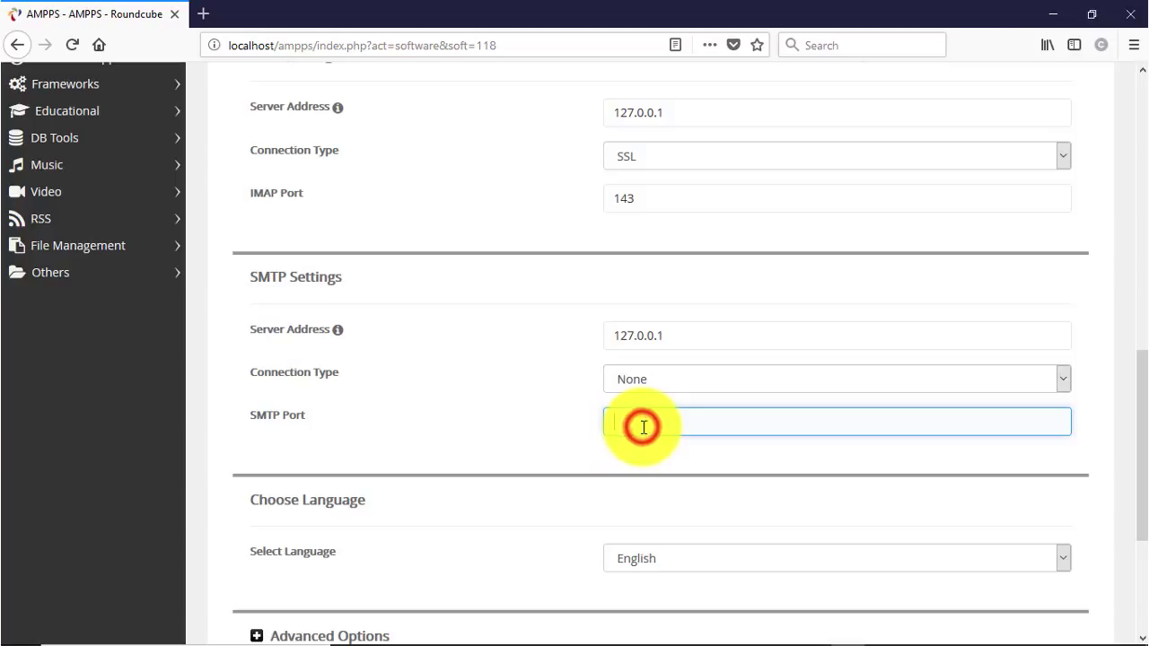
type("25")
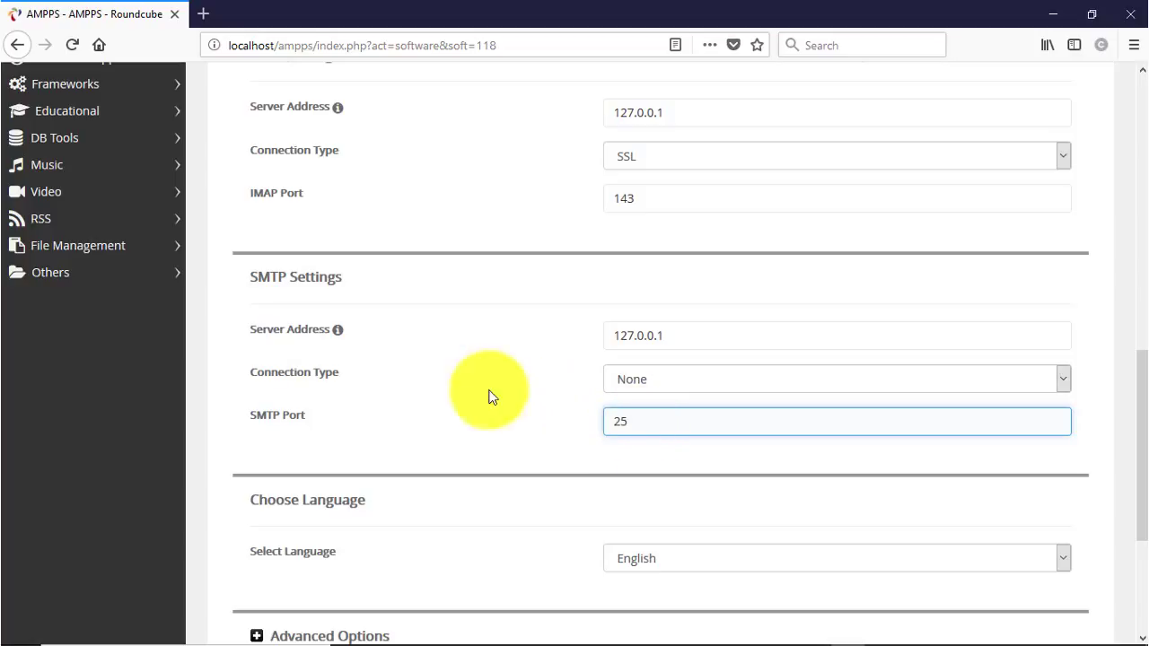
left_click(464, 388)
Step: Start the Roundcube 1.2.4 installation with these mail settings
scroll(464, 388, "down", 1)
scroll(465, 393, "down", 5)
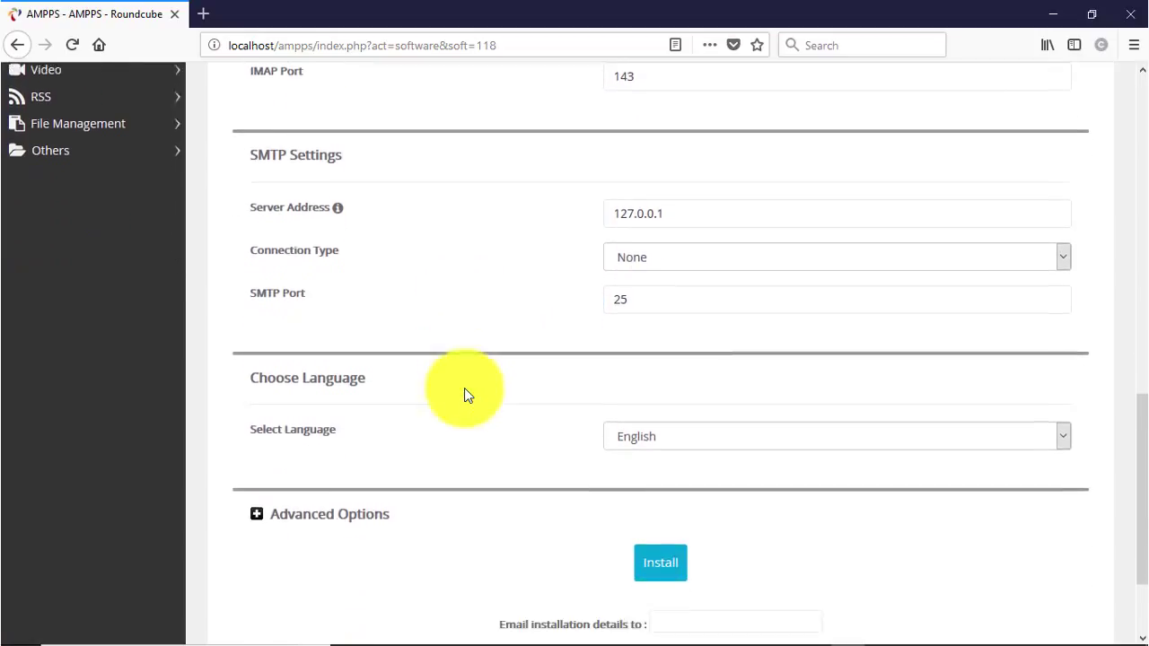
scroll(465, 394, "down", 1)
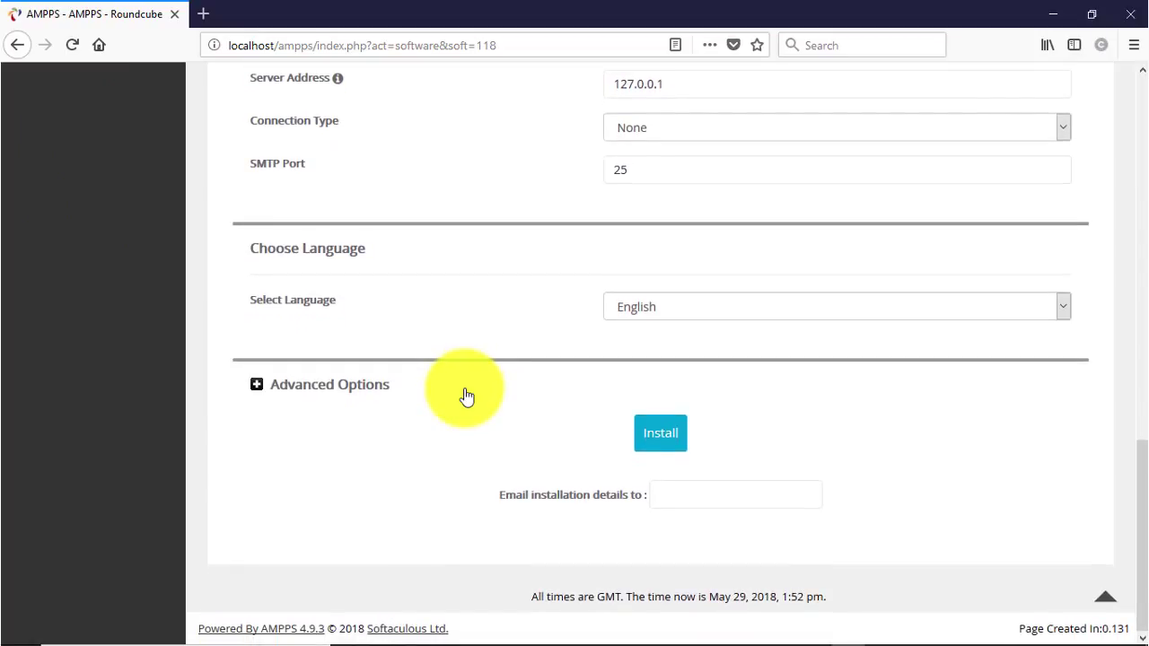
left_click(657, 440)
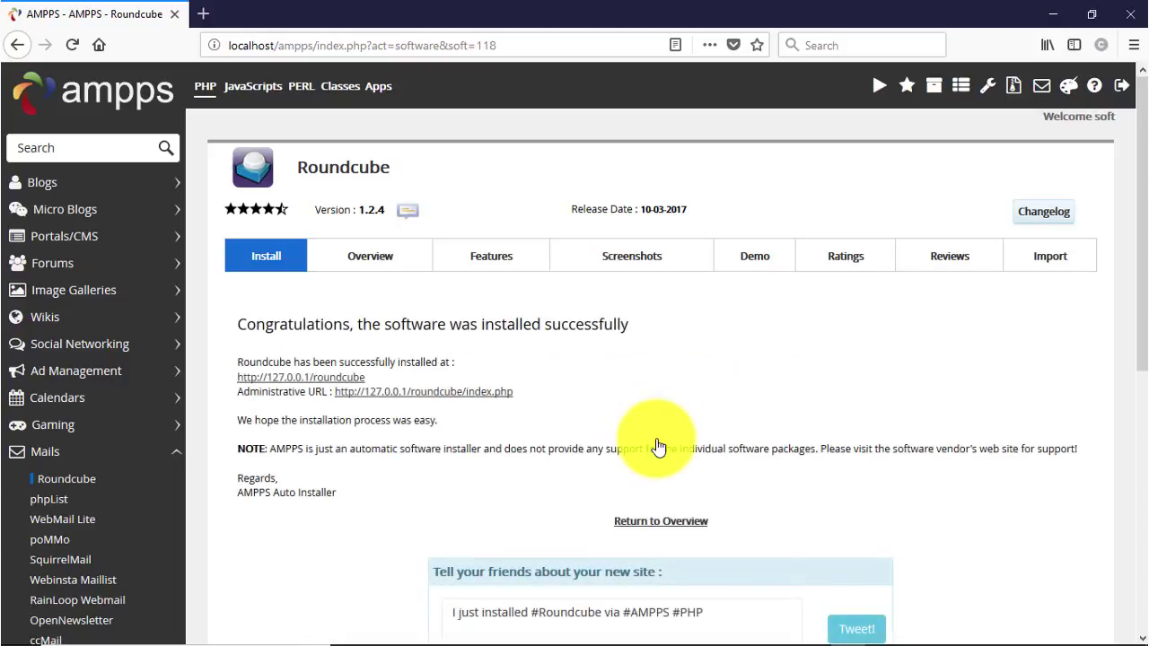
Step: Open the Roundcube administrative URL from the success page in a new tab
scroll(377, 316, "down", 2)
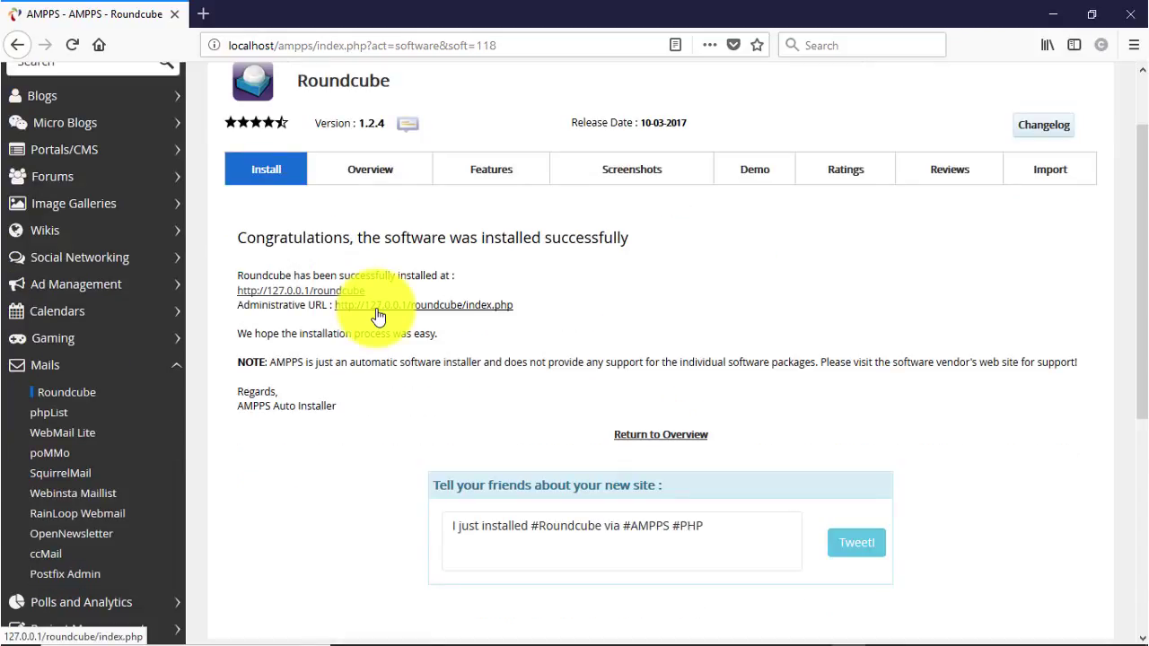
left_click(378, 309)
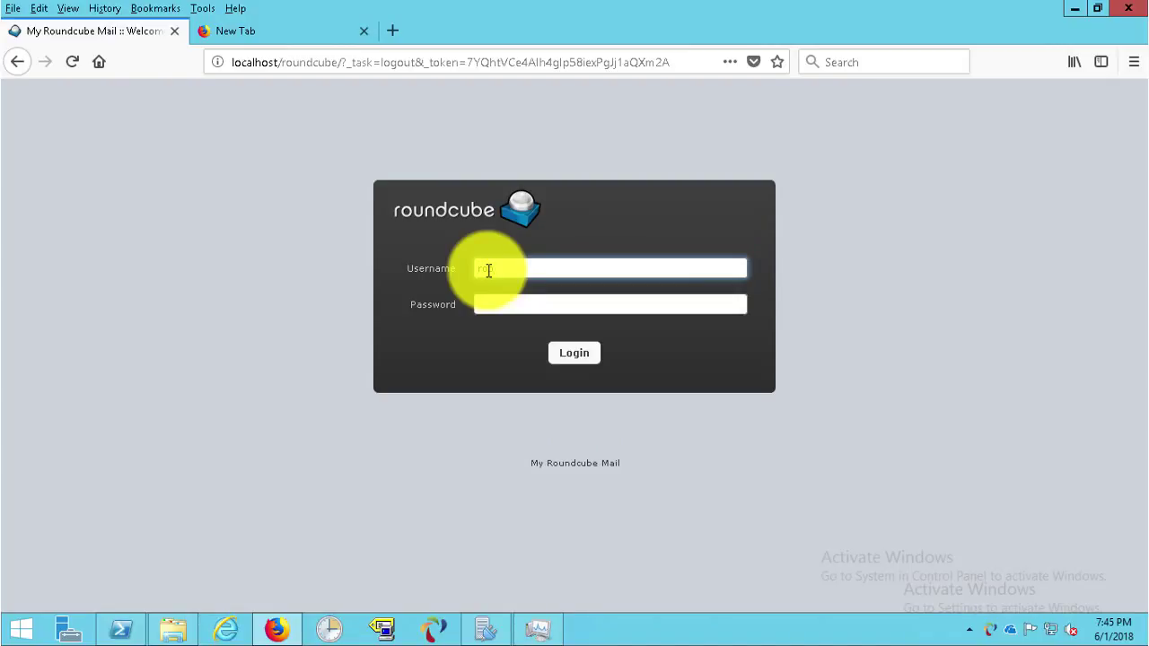
Step: Sign in to Roundcube with the first test user's e-mail address and password
left_click(488, 270)
left_click(504, 309)
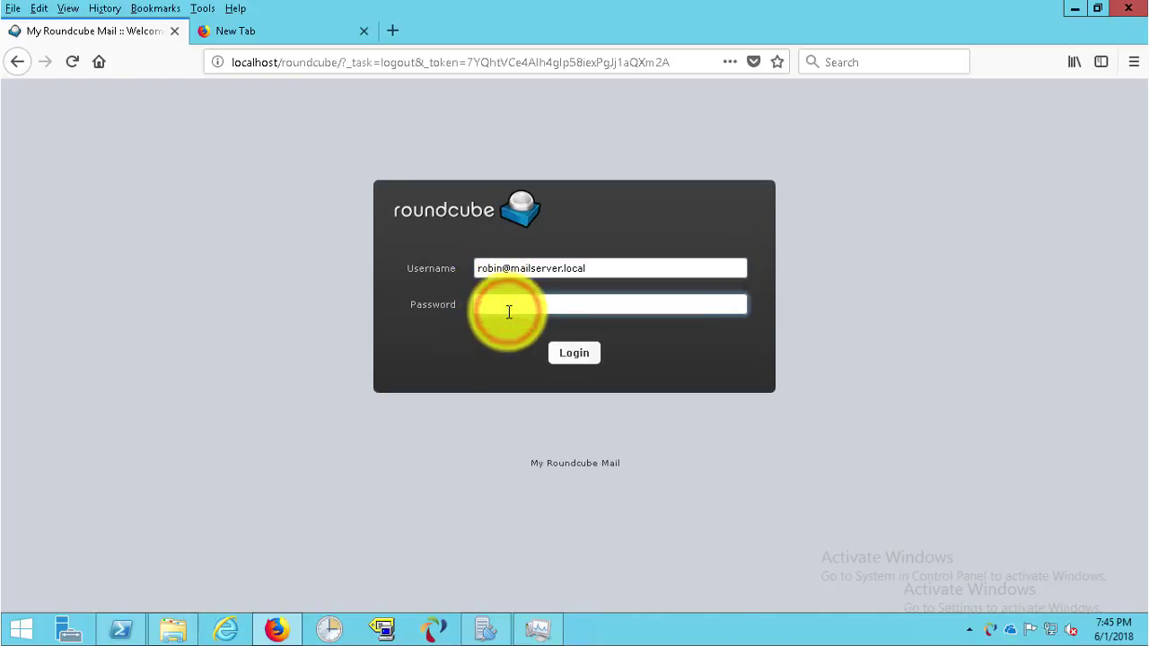
type("••")
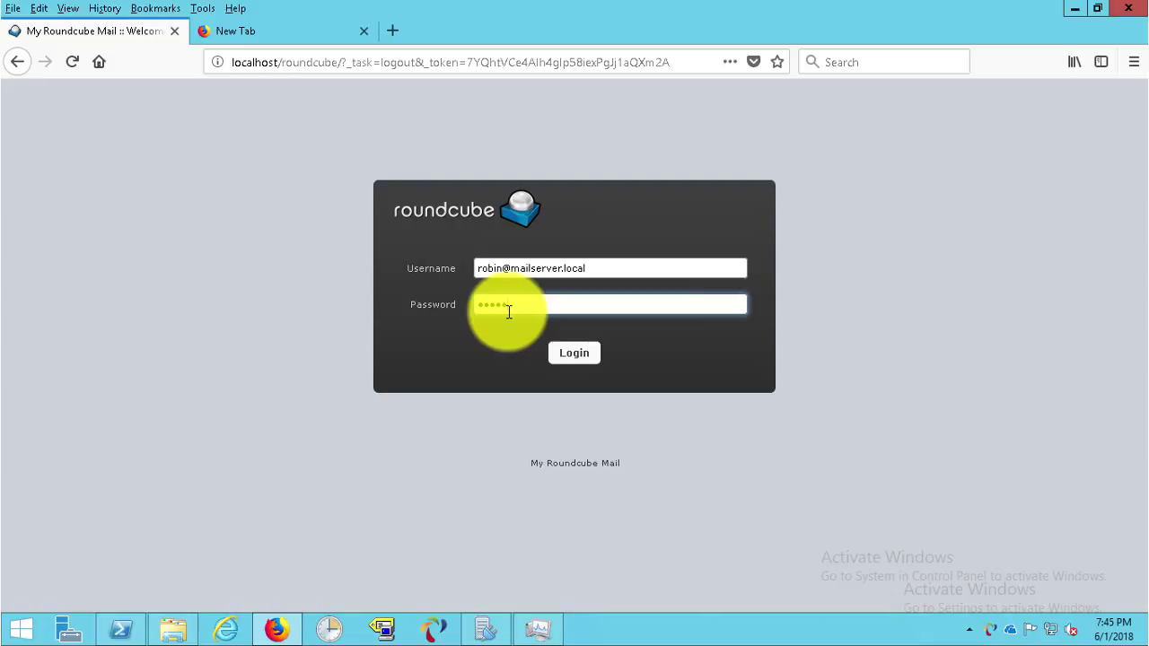
type("•••")
key("Return")
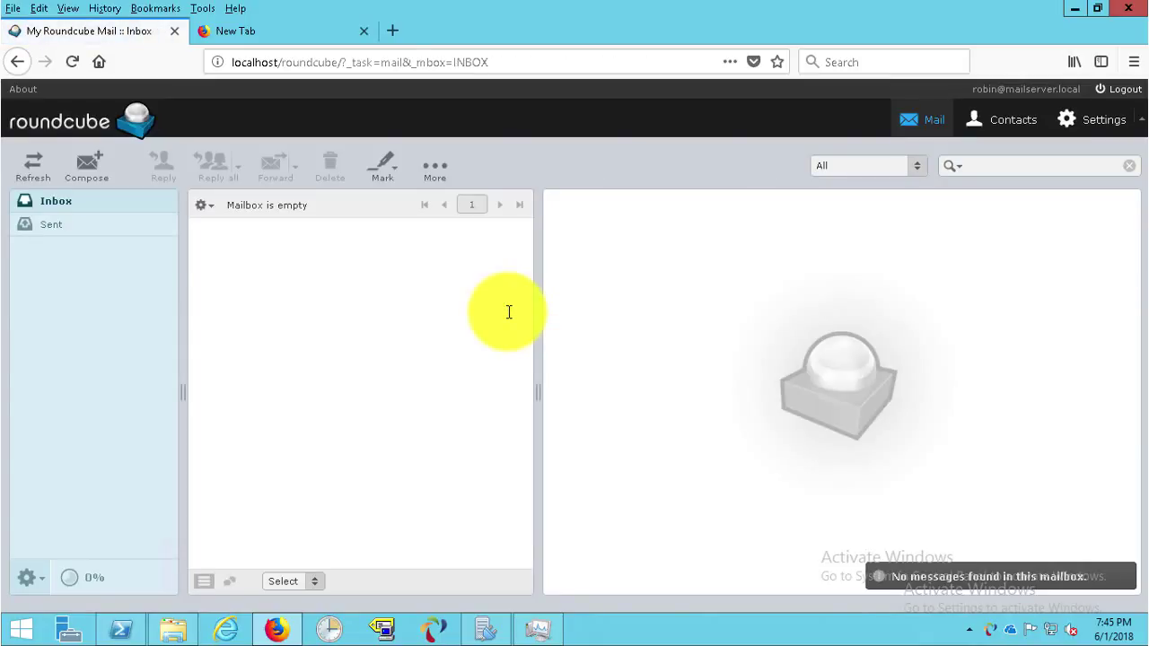
Step: Send the second test user a message with subject 'Mail Test' and body 'mail test'
left_click(87, 171)
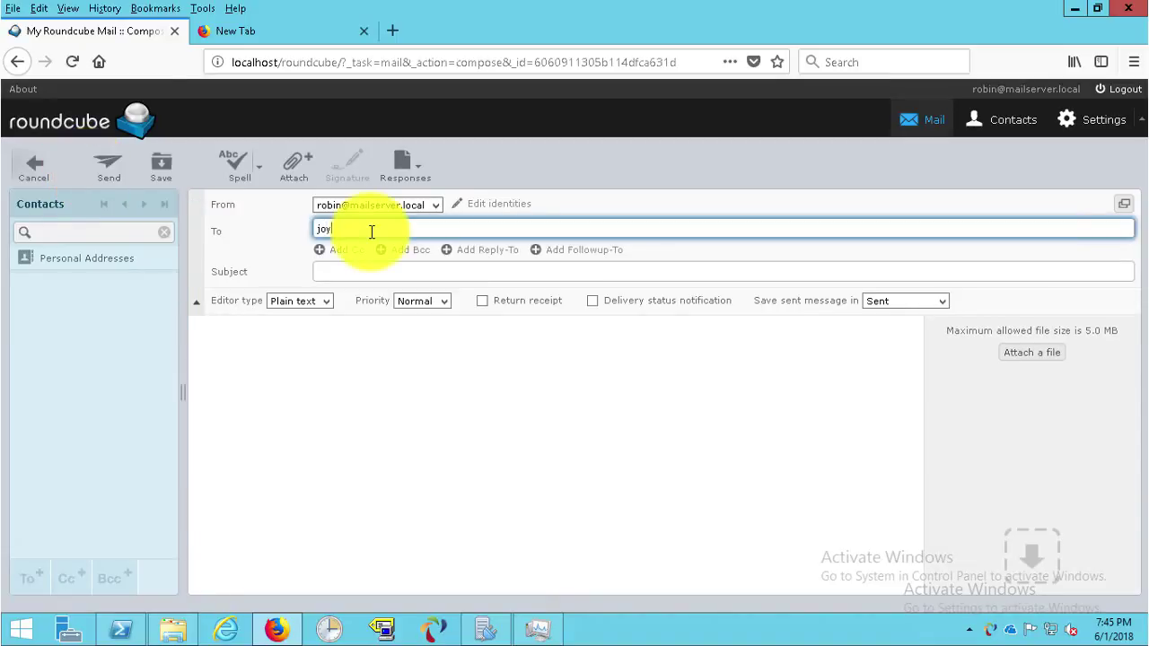
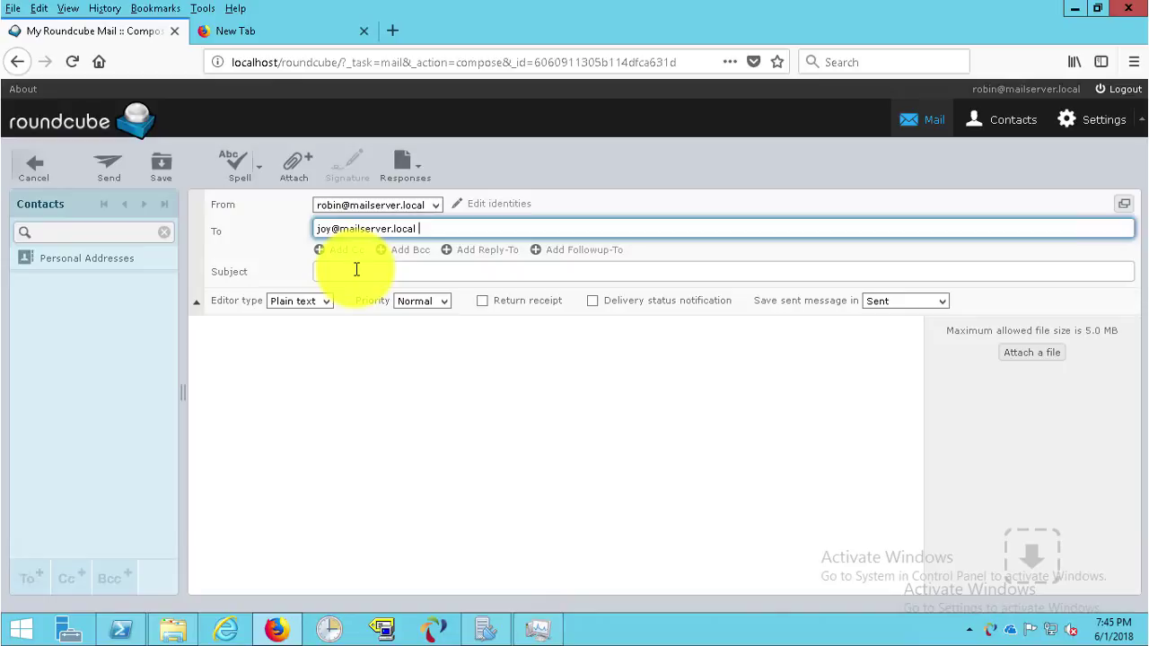
left_click(354, 269)
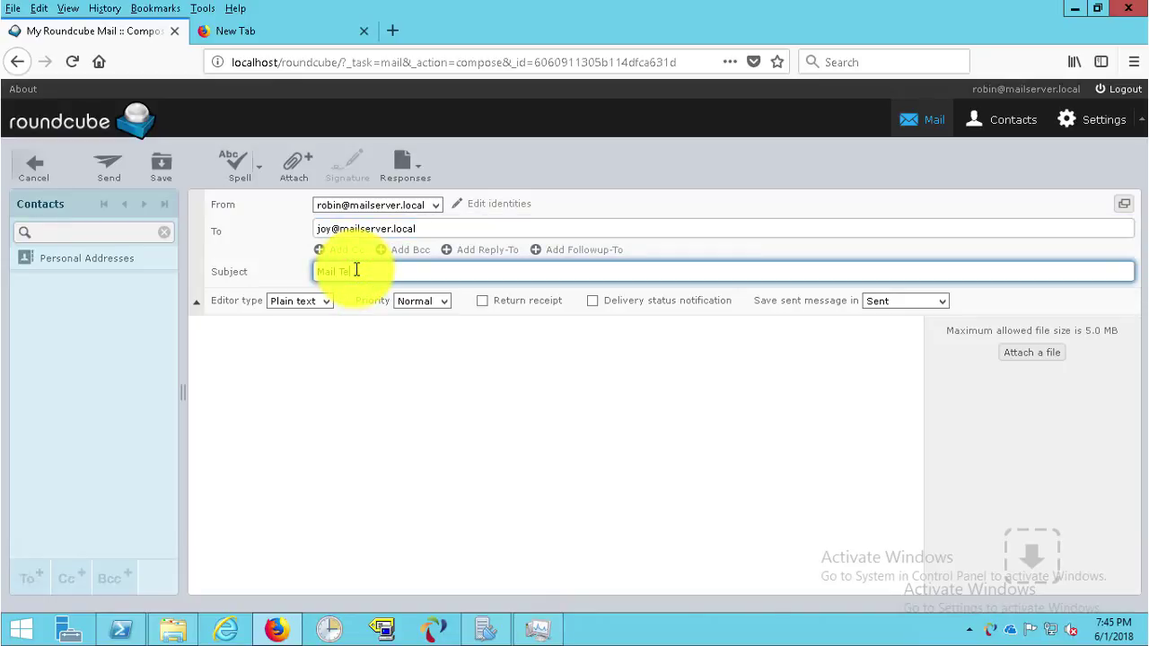
type("Mail Test")
left_click(304, 389)
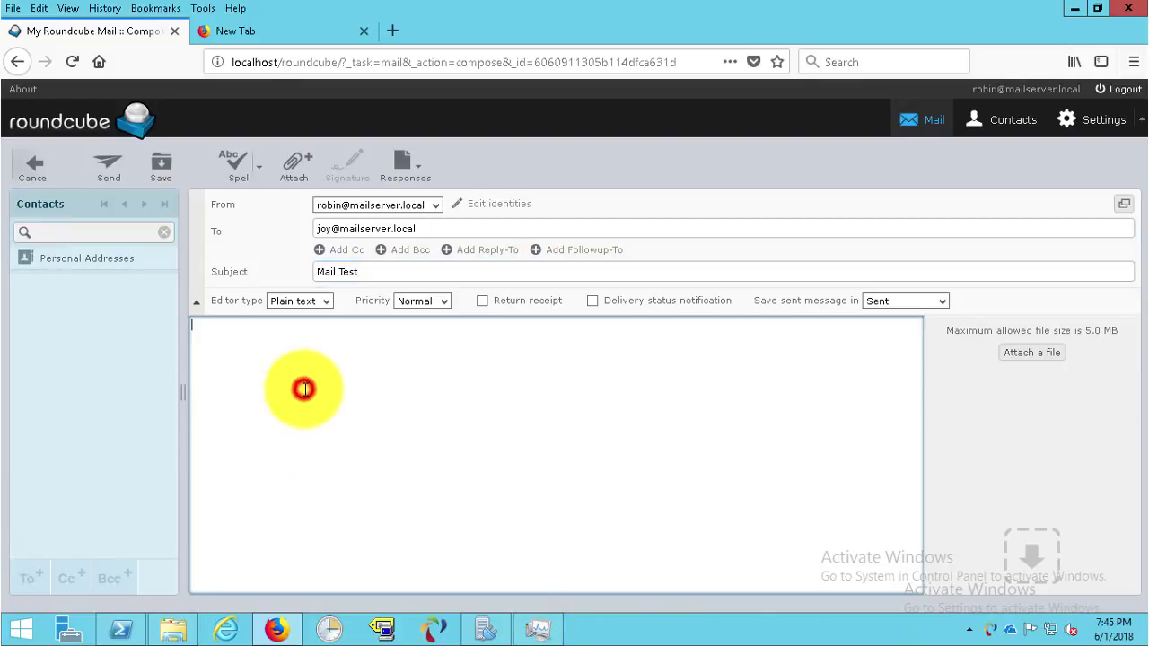
type("mail test")
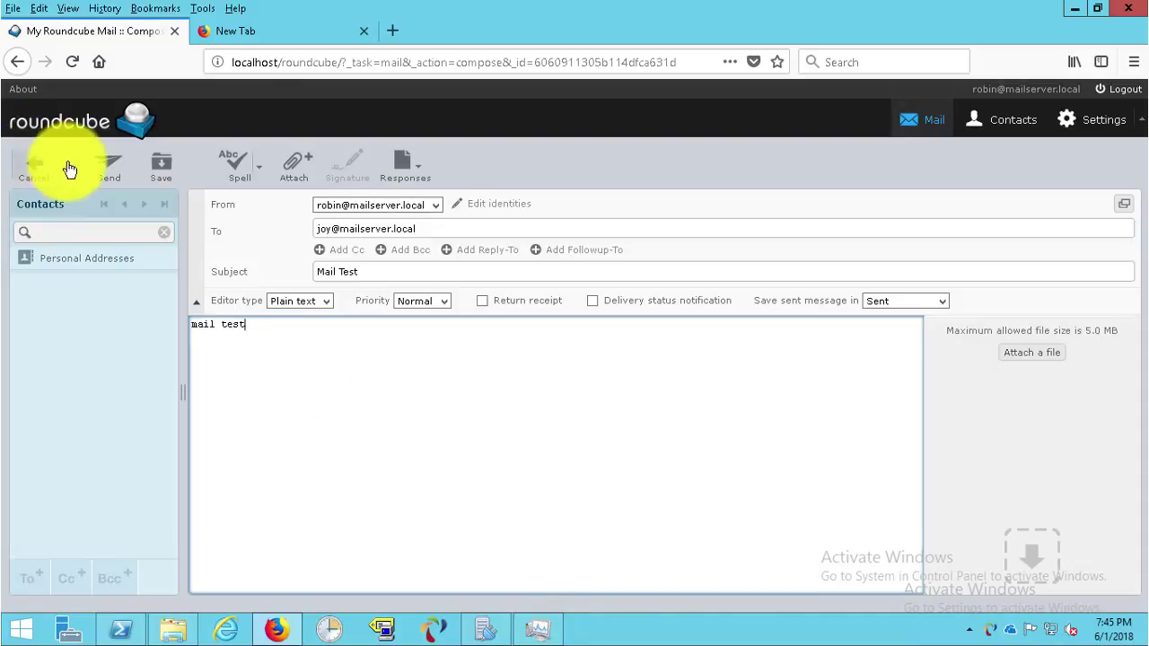
left_click(105, 169)
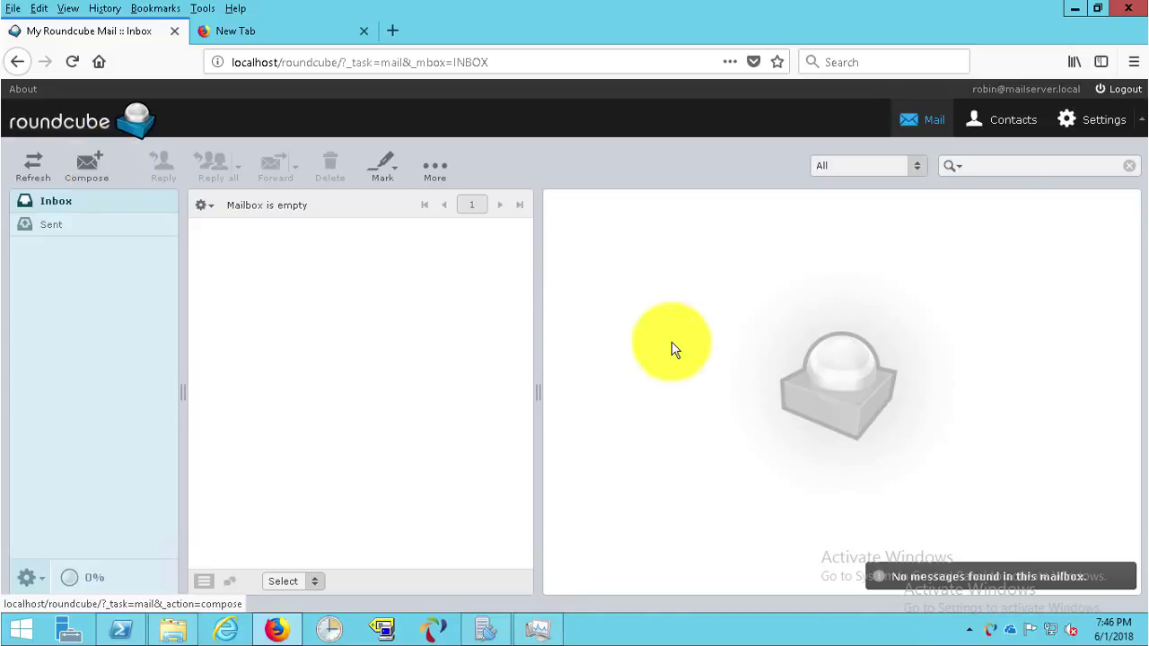
Step: Log out and sign back in with the second test user's e-mail address and password
left_click(1122, 89)
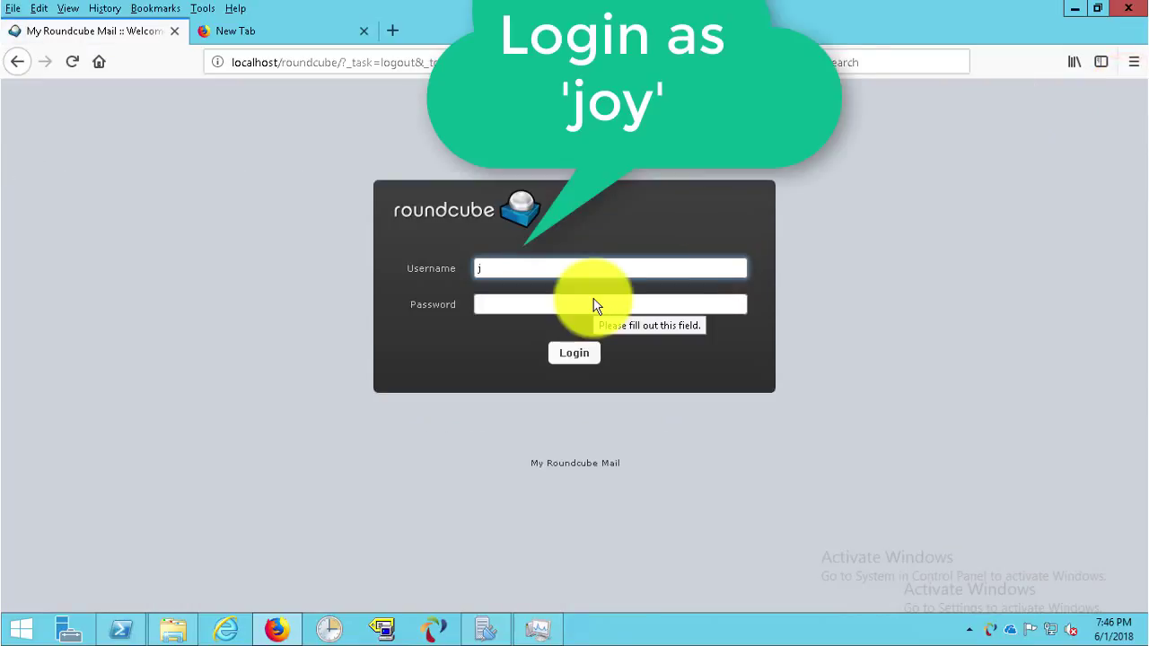
key("Tab")
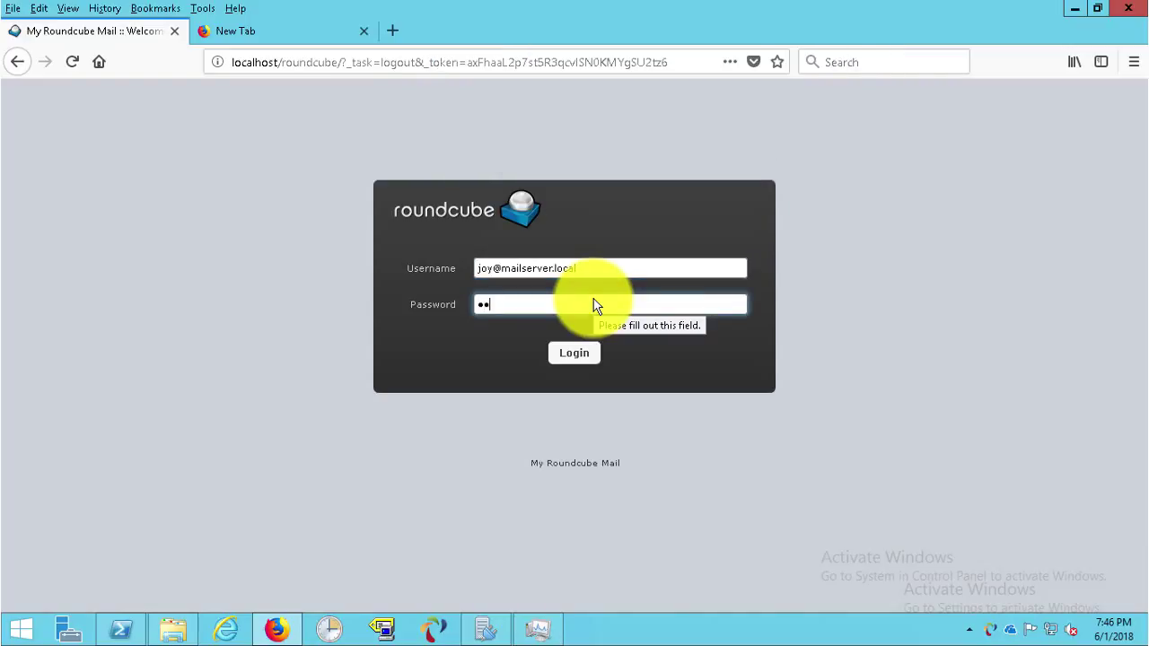
key("Return")
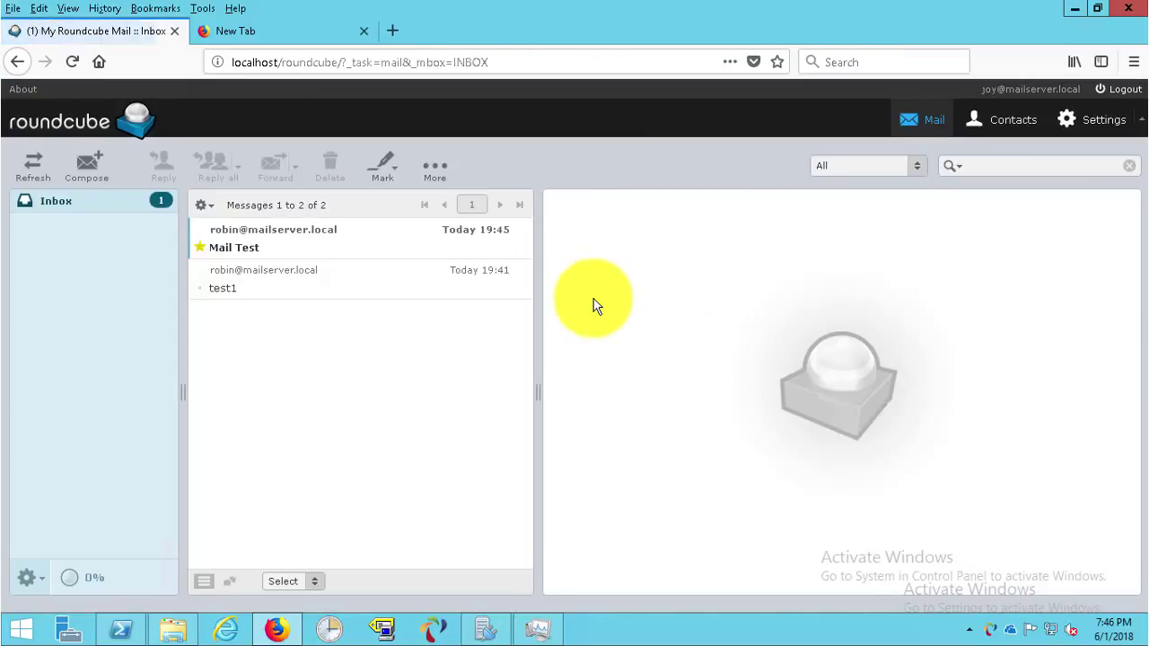
Step: Open the 'Mail Test' message and send a reply-all 'Re: Mail Test' back to its sender
left_click(261, 253)
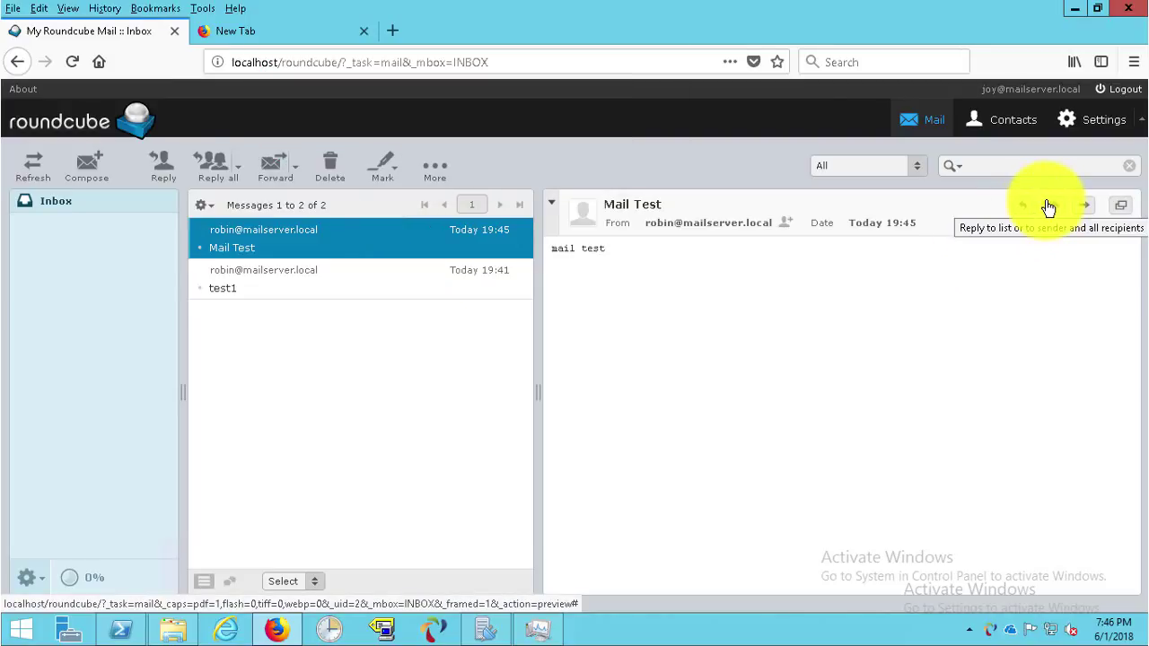
left_click(1048, 207)
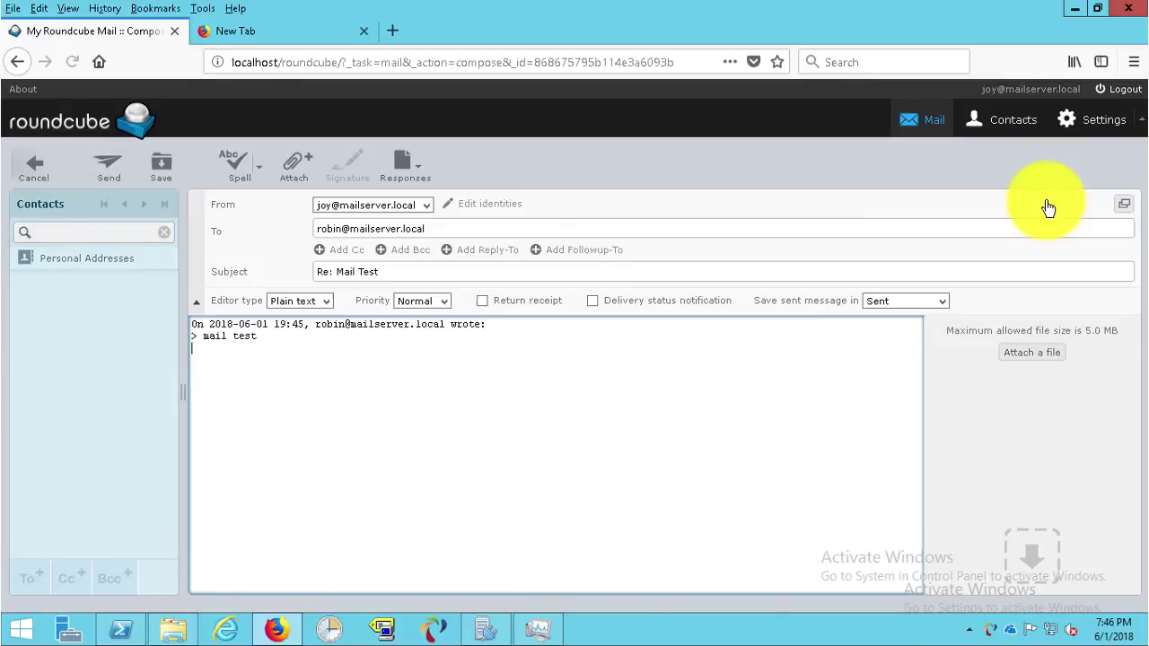
left_click(105, 170)
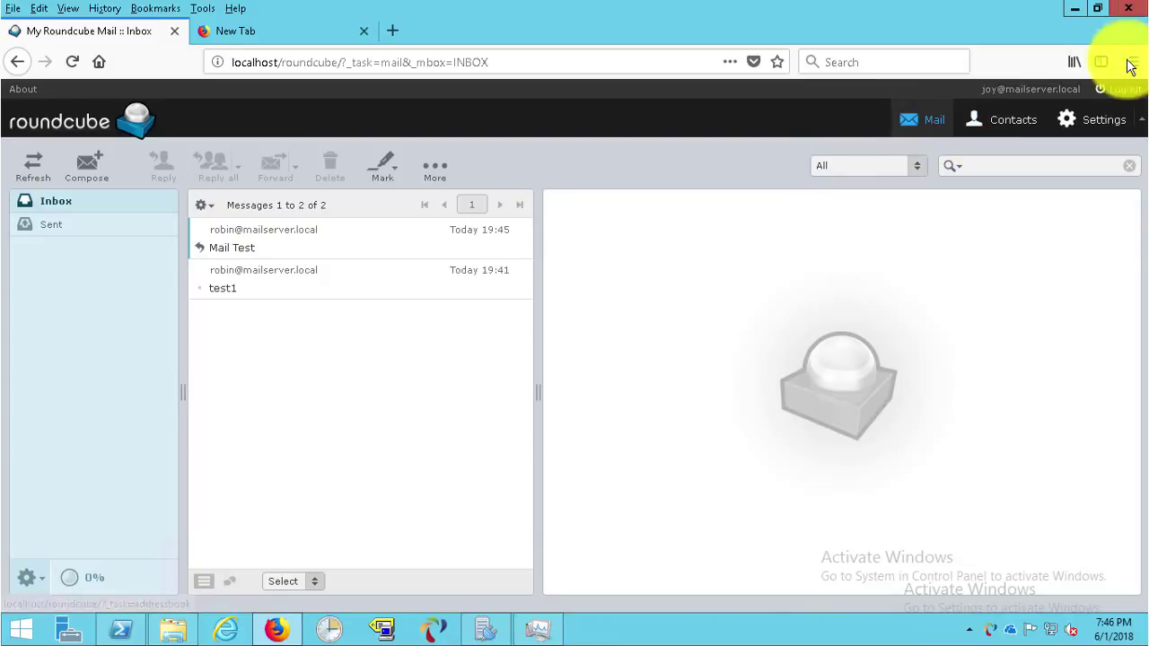
Step: Log out, sign in with the original sender's e-mail and password, and open the 'Re: Mail Test' reply
left_click(1116, 97)
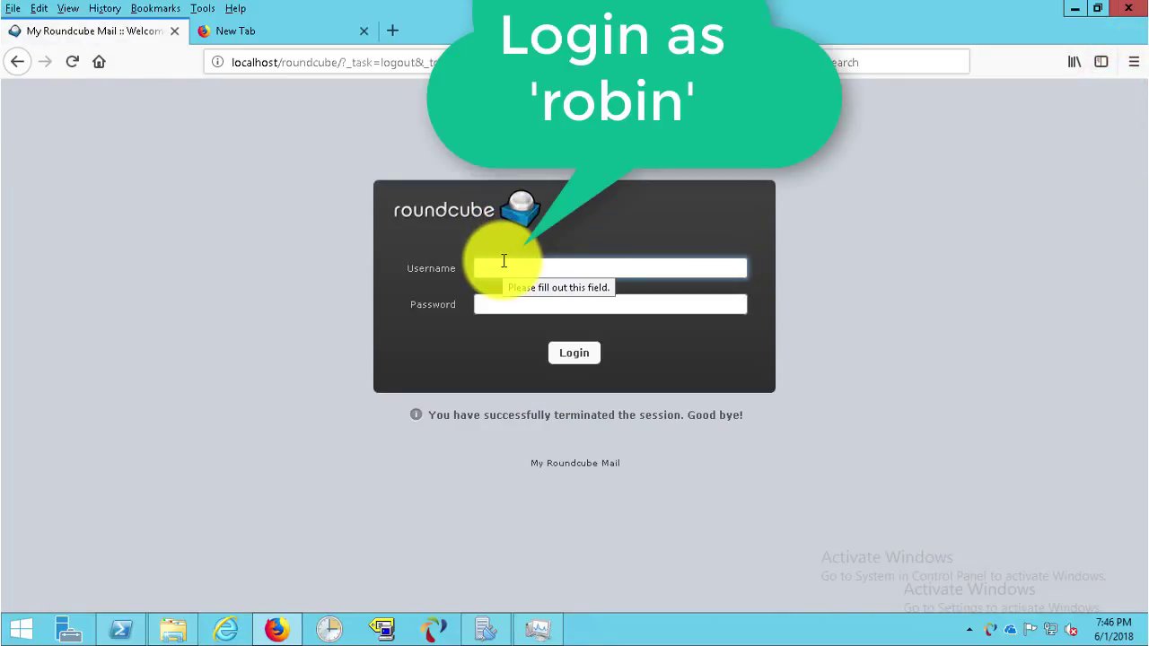
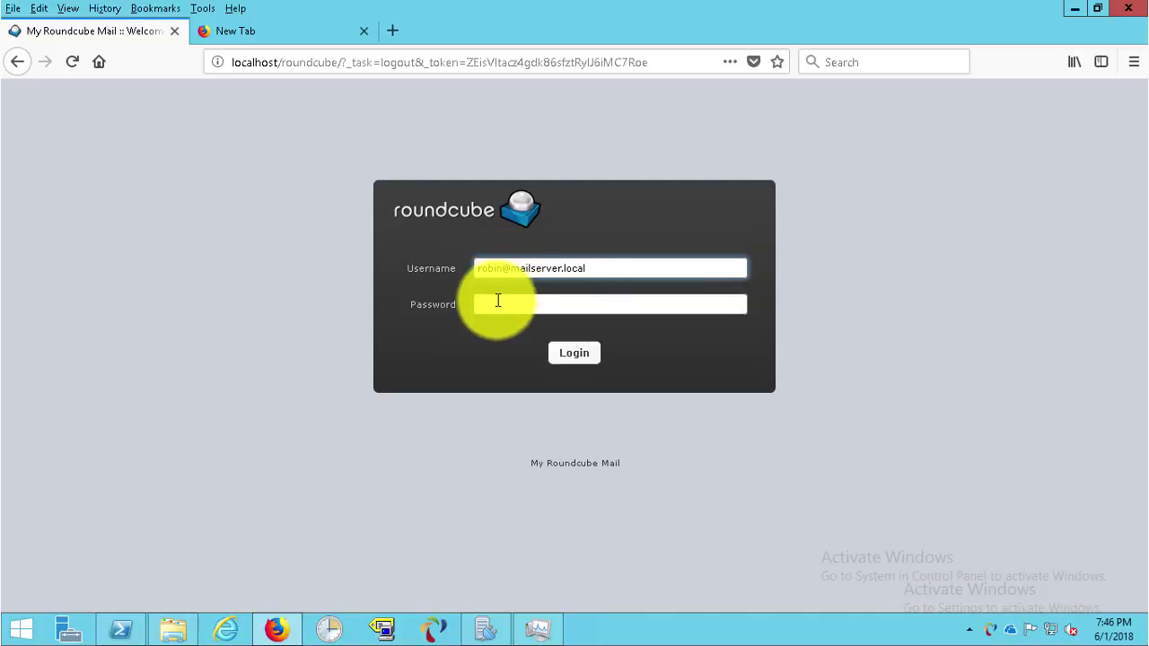
left_click(496, 302)
type("pas")
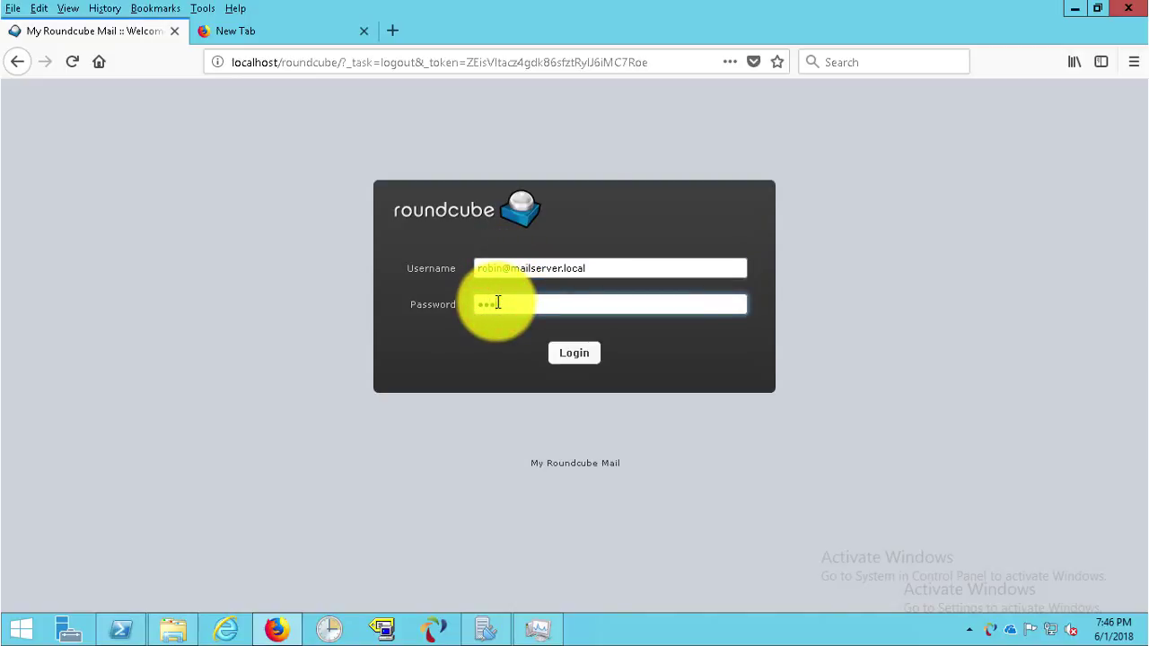
key("Return")
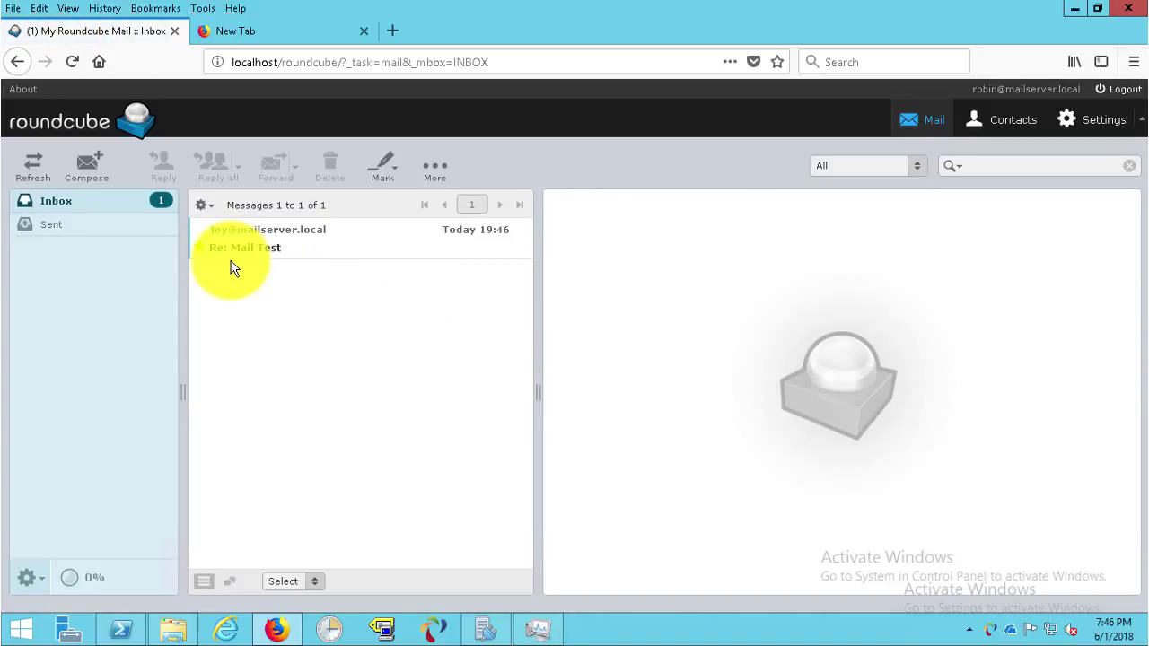
left_click(243, 250)
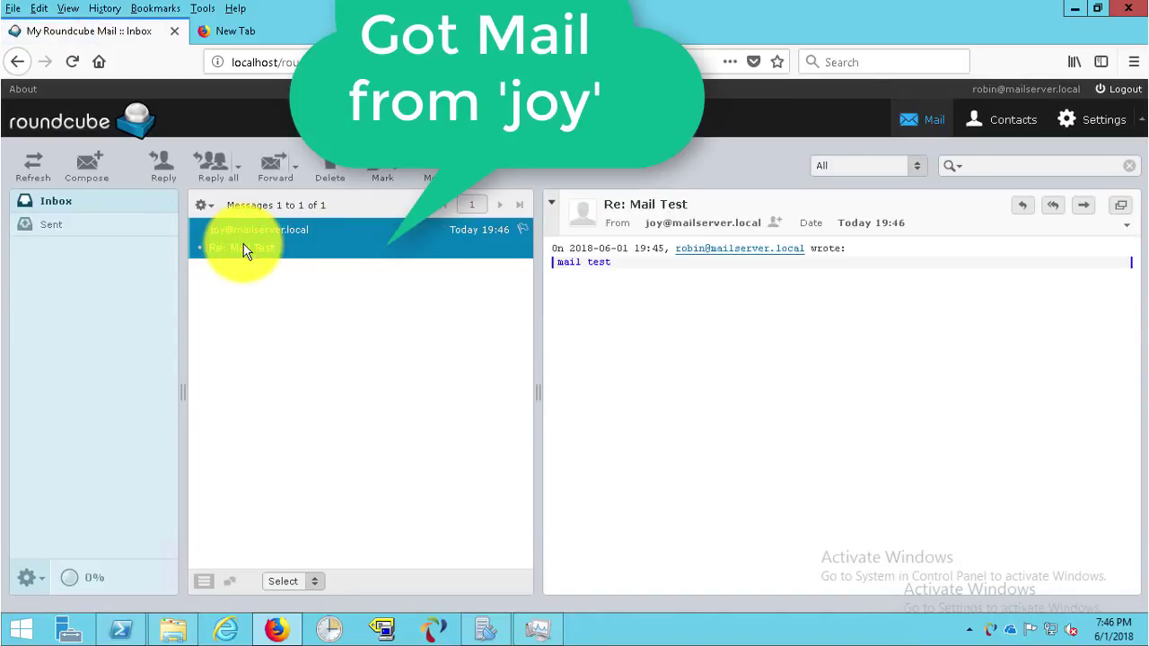